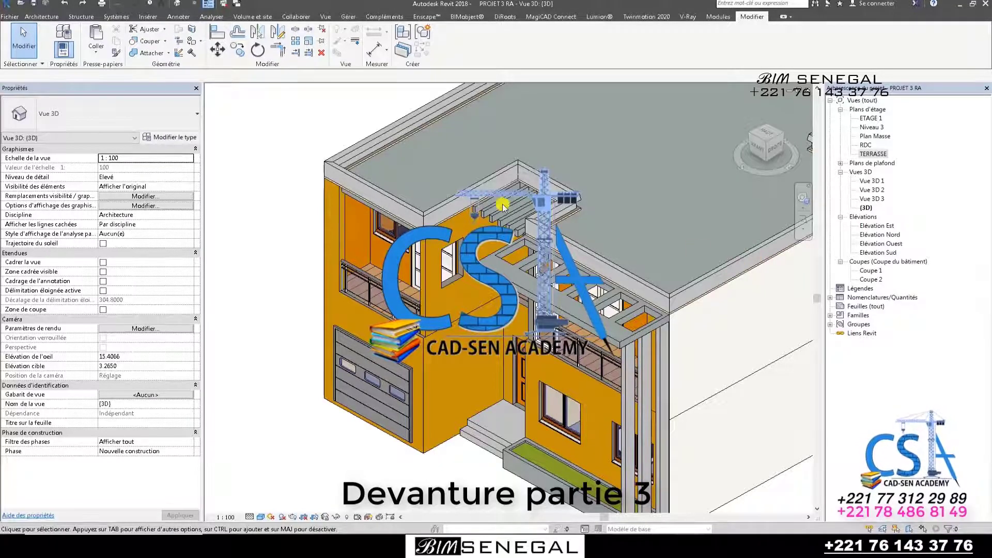
Open the TERRASSE floor plan at the front parapet wall of the projecting block
{"action": "scroll", "coordinate": [503, 206], "scroll_direction": "up", "scroll_amount": 5}
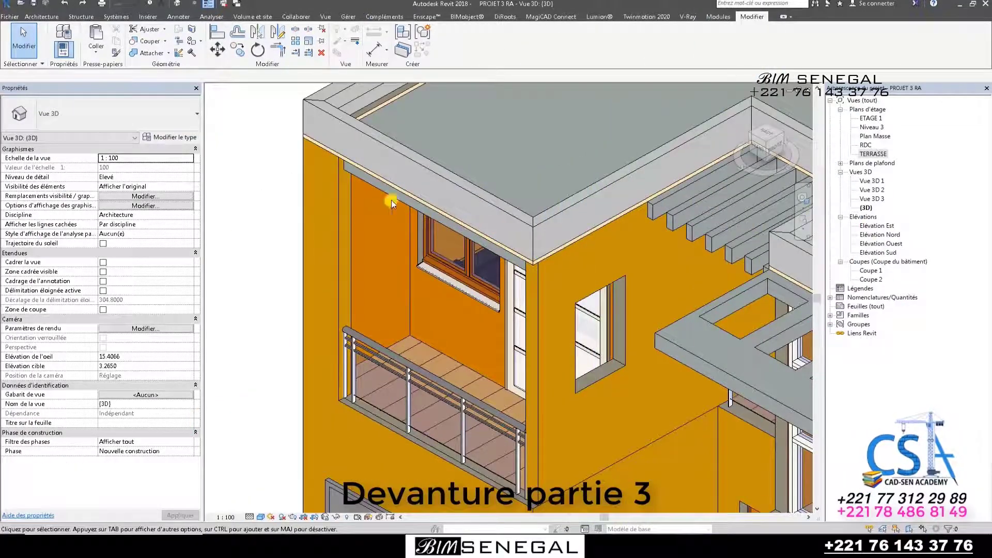
{"action": "scroll", "coordinate": [426, 284], "scroll_direction": "down", "scroll_amount": 3}
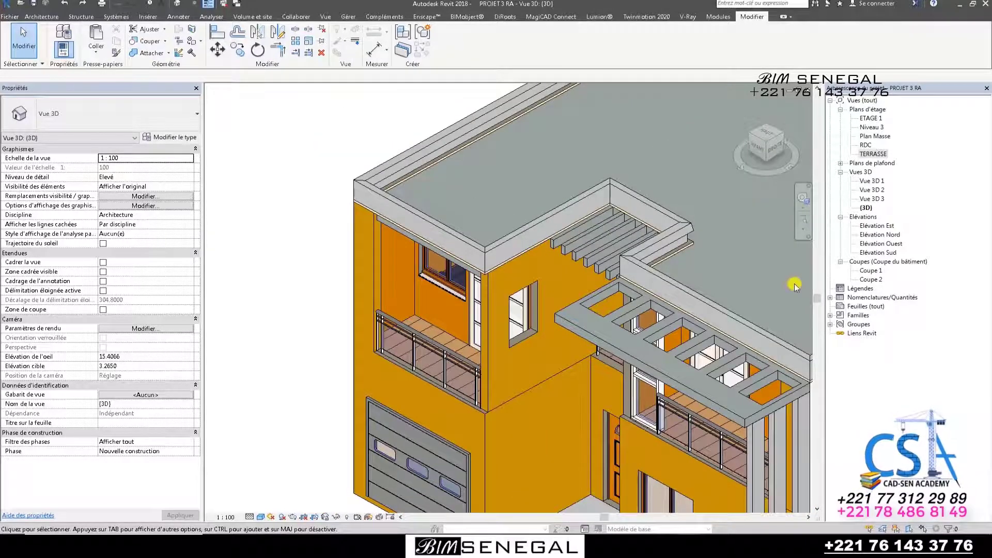
{"action": "double_click", "coordinate": [874, 154]}
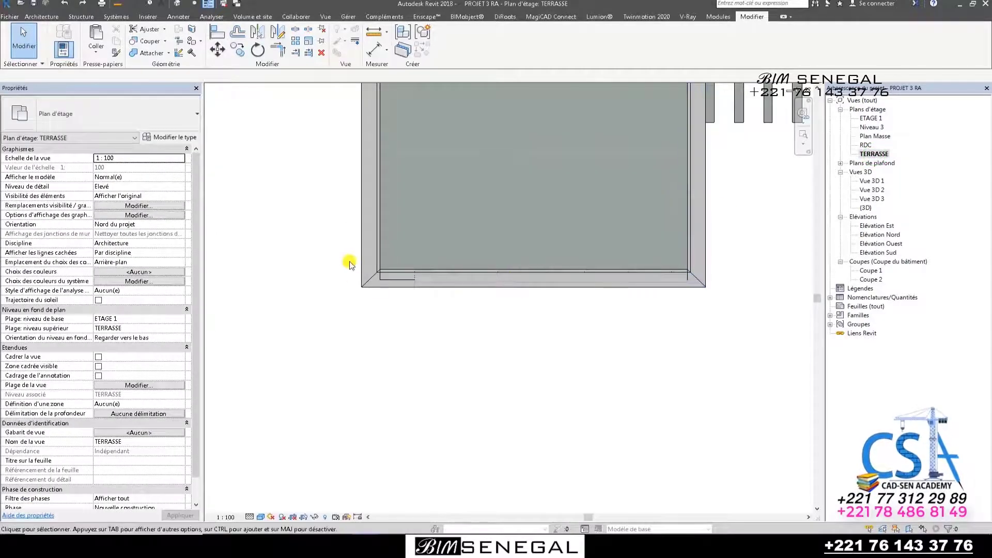
{"action": "scroll", "coordinate": [350, 264], "scroll_direction": "down", "scroll_amount": 4}
{"action": "scroll", "coordinate": [372, 279], "scroll_direction": "up", "scroll_amount": 3}
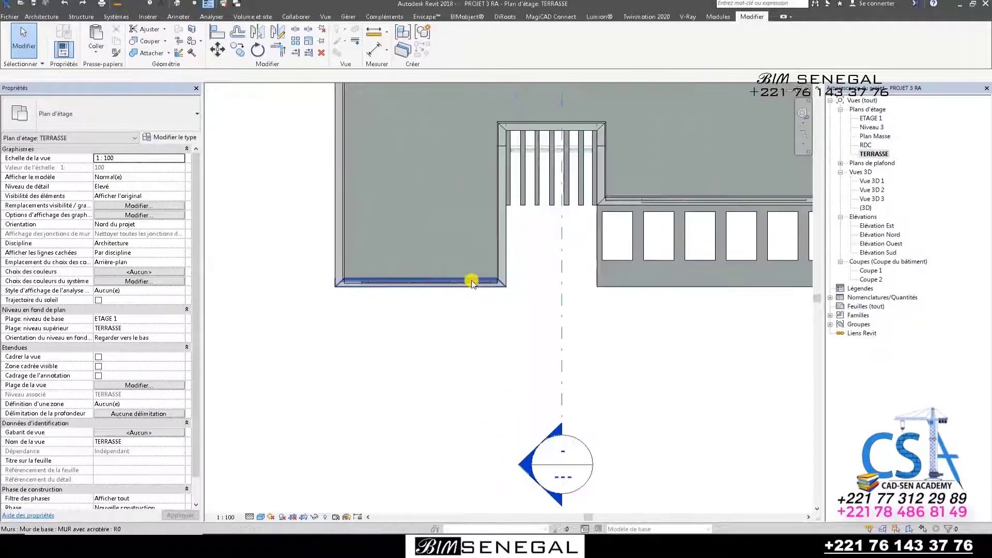
{"action": "scroll", "coordinate": [471, 281], "scroll_direction": "up", "scroll_amount": 2}
{"action": "scroll", "coordinate": [321, 281], "scroll_direction": "up", "scroll_amount": 2}
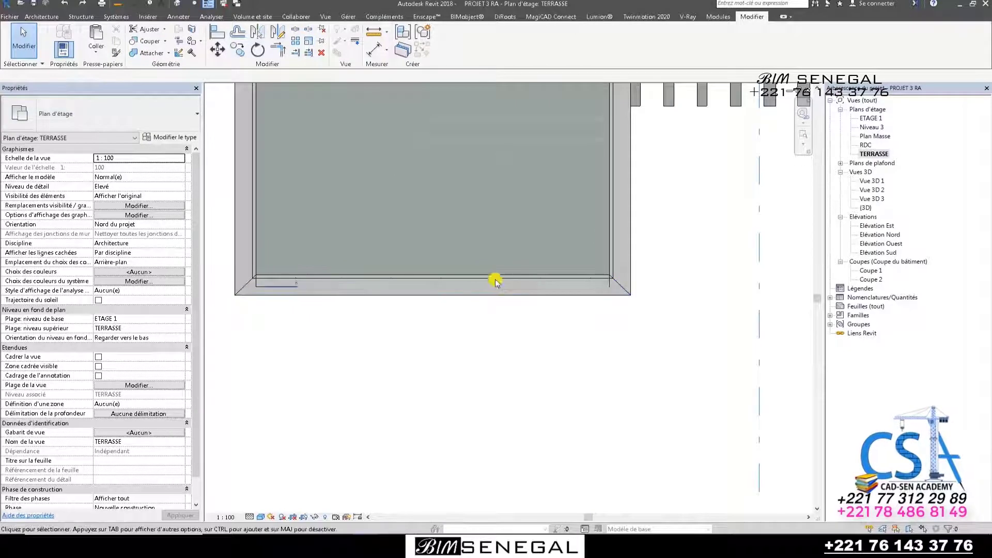
{"action": "scroll", "coordinate": [487, 310], "scroll_direction": "up", "scroll_amount": 1}
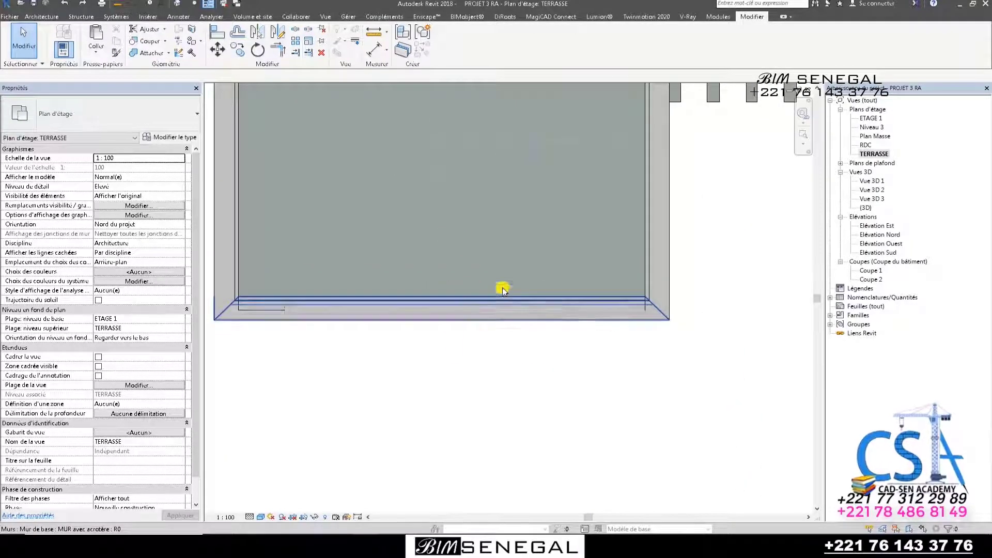
Draw a horizontal reference plane along the front parapet wall's outer face, extending past the corner beside the pergola slats
{"action": "left_click", "coordinate": [54, 18]}
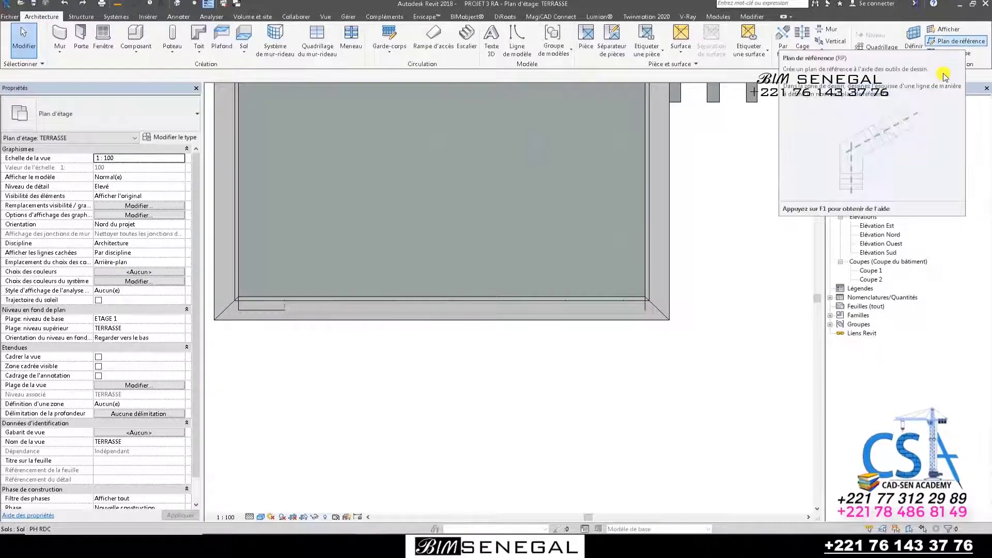
{"action": "left_click", "coordinate": [974, 43]}
{"action": "scroll", "coordinate": [718, 284], "scroll_direction": "down", "scroll_amount": 1}
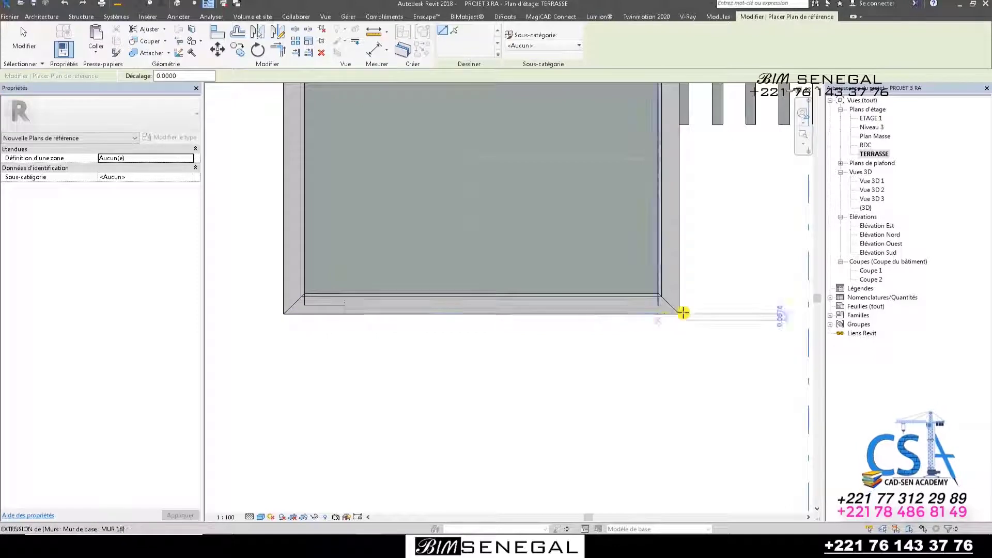
{"action": "left_click", "coordinate": [405, 321]}
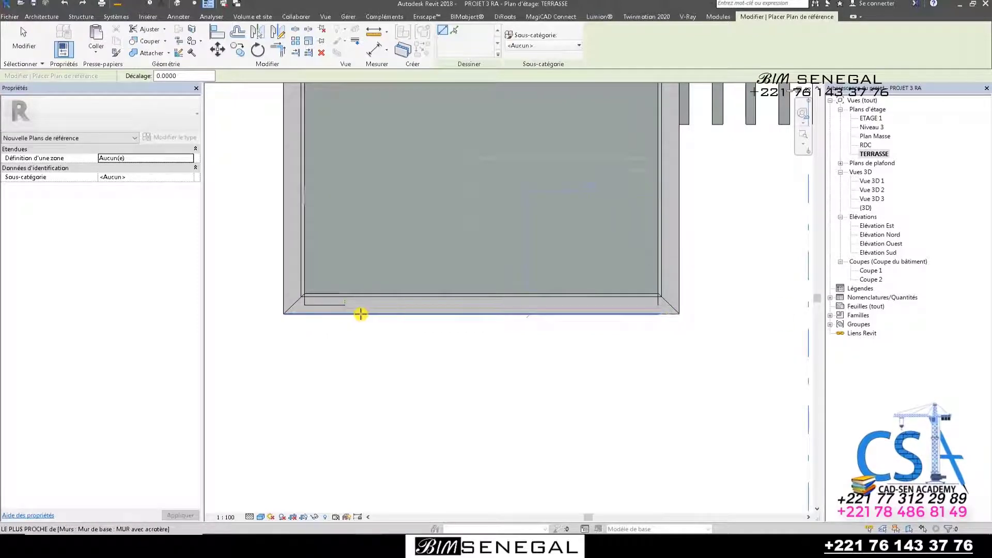
{"action": "left_click", "coordinate": [285, 314]}
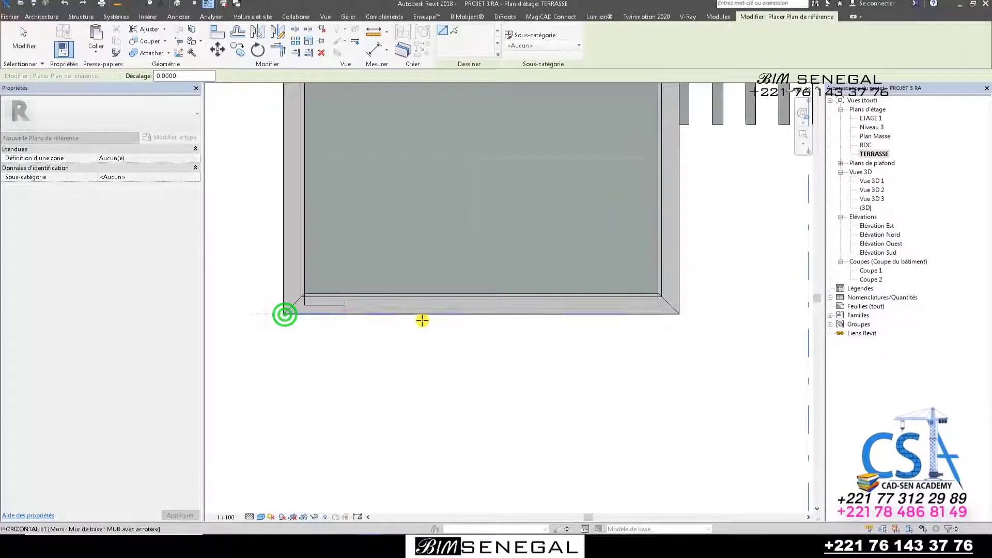
{"action": "left_click", "coordinate": [754, 313]}
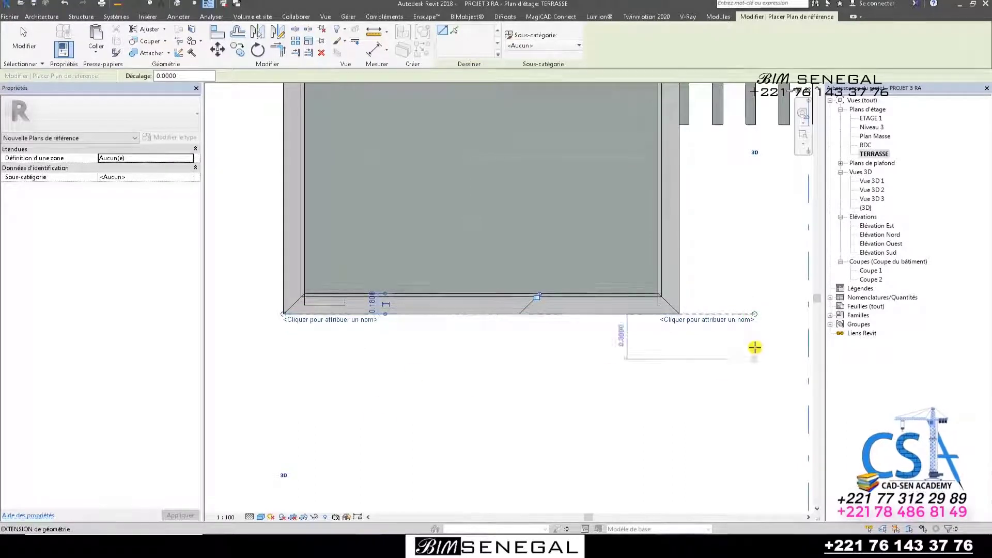
Name the front wall's reference plane Facade and finish placing reference planes
{"action": "scroll", "coordinate": [755, 347], "scroll_direction": "up", "scroll_amount": 3}
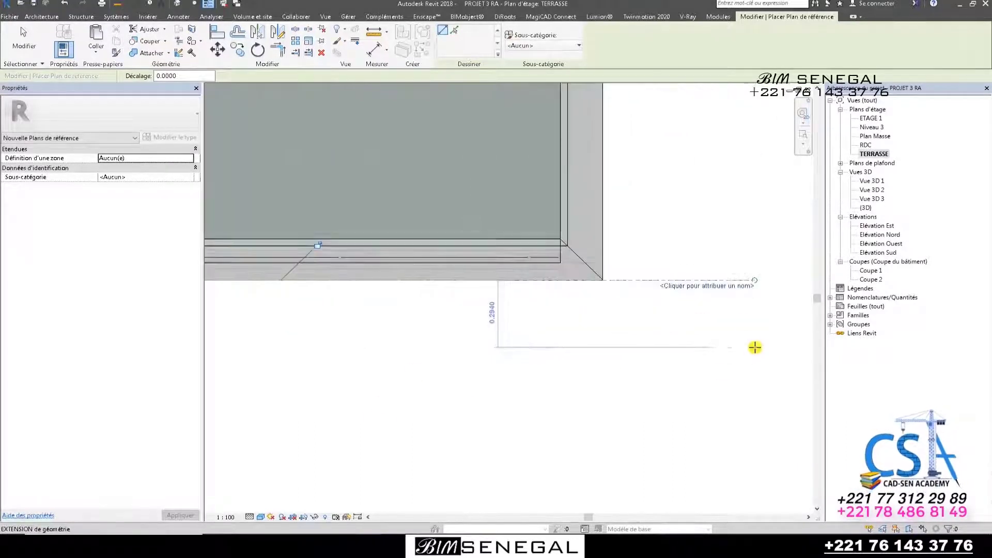
{"action": "left_click", "coordinate": [710, 281]}
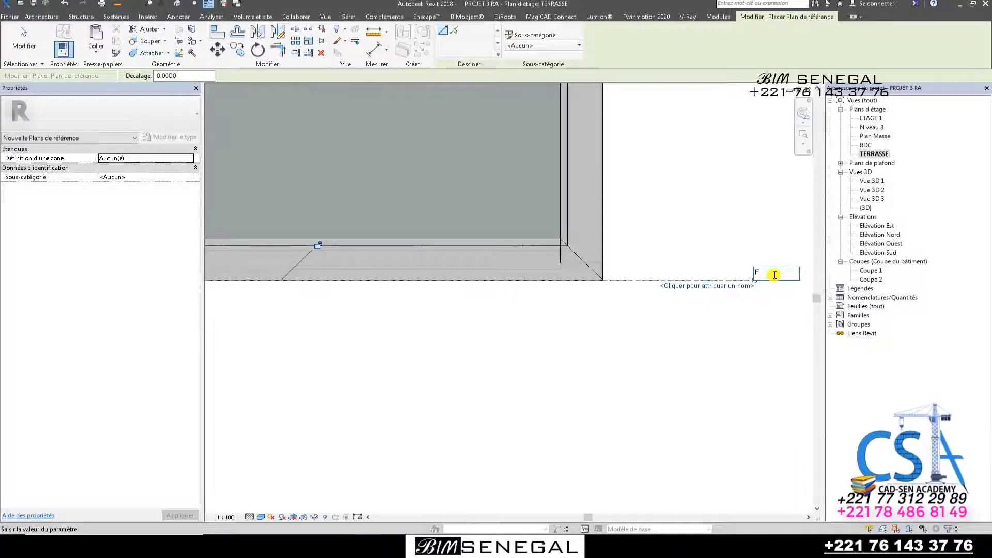
{"action": "type", "text": "Fac"}
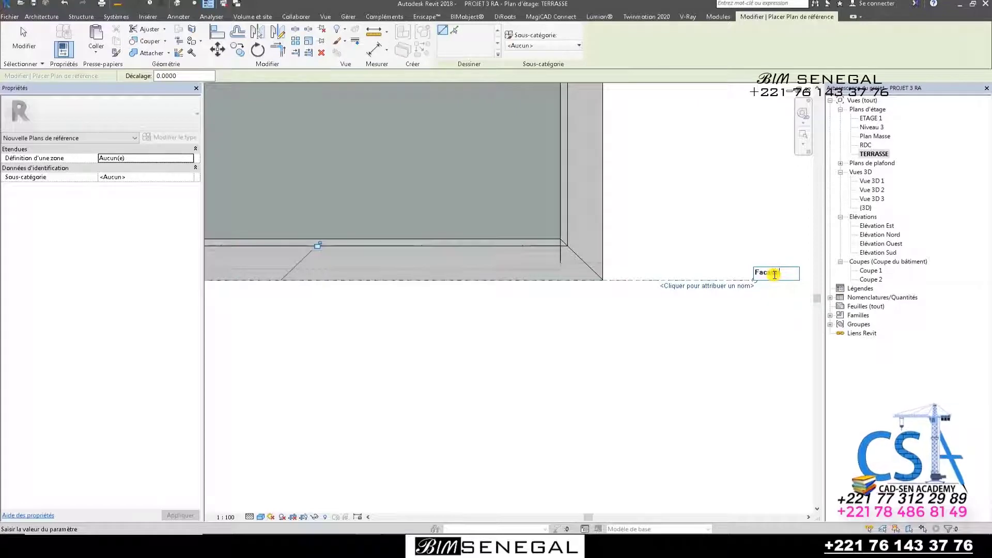
{"action": "key", "text": "Return"}
{"action": "scroll", "coordinate": [716, 352], "scroll_direction": "down", "scroll_amount": 3}
{"action": "scroll", "coordinate": [387, 331], "scroll_direction": "up", "scroll_amount": 1}
{"action": "scroll", "coordinate": [338, 289], "scroll_direction": "down", "scroll_amount": 1}
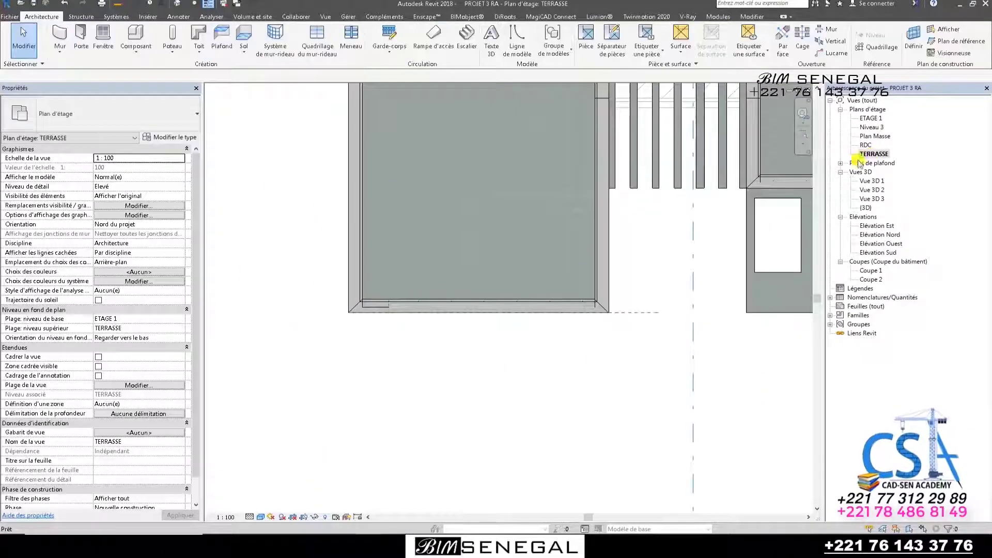
Start an in-place component in the Murs family category
{"action": "scroll", "coordinate": [601, 310], "scroll_direction": "up", "scroll_amount": 2}
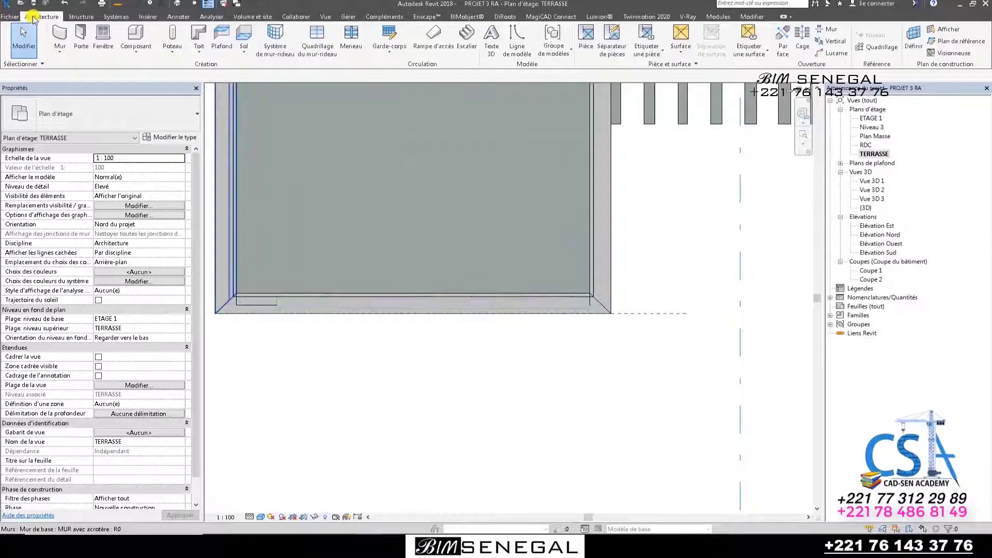
{"action": "left_click", "coordinate": [138, 58]}
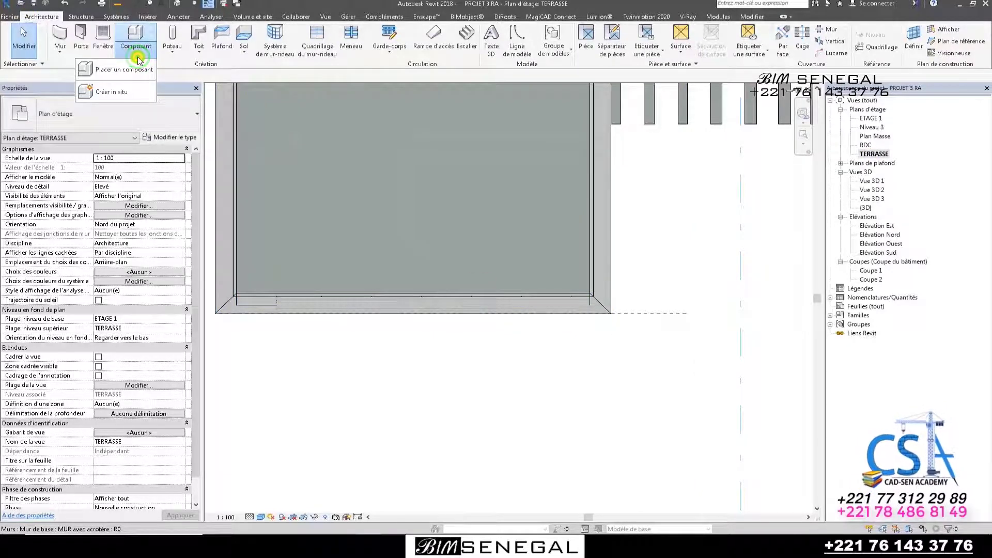
{"action": "left_click", "coordinate": [116, 93]}
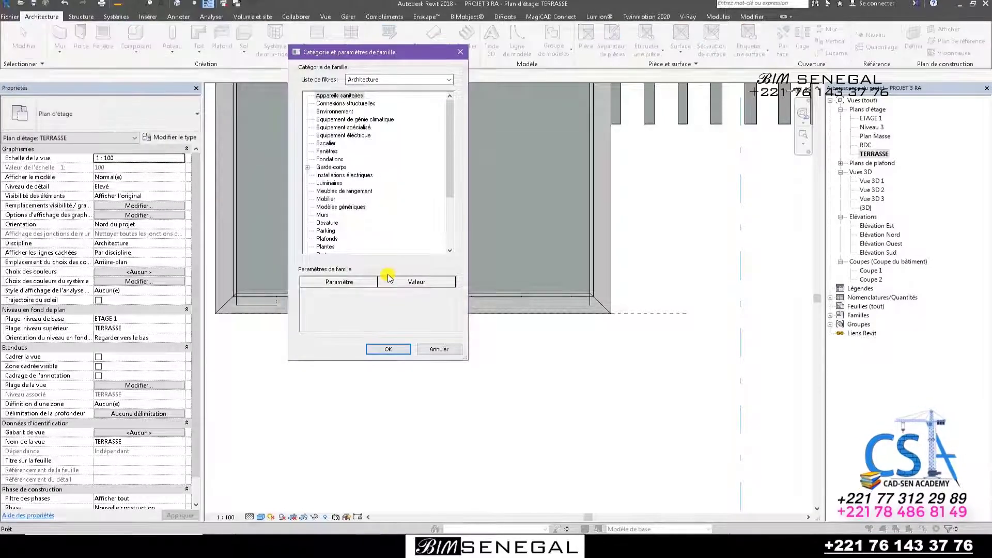
{"action": "scroll", "coordinate": [372, 151], "scroll_direction": "down", "scroll_amount": 1}
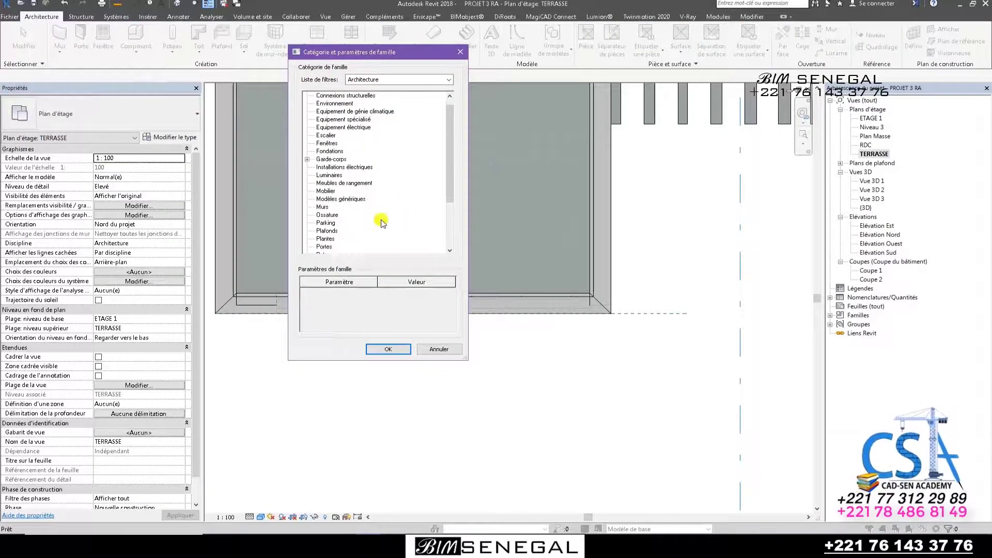
{"action": "left_click", "coordinate": [320, 207]}
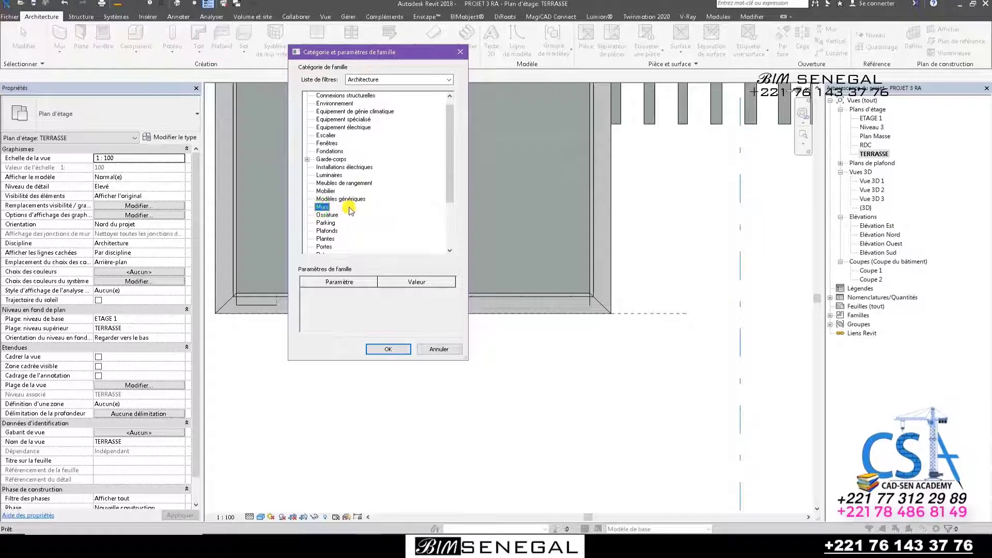
{"action": "left_click", "coordinate": [389, 350]}
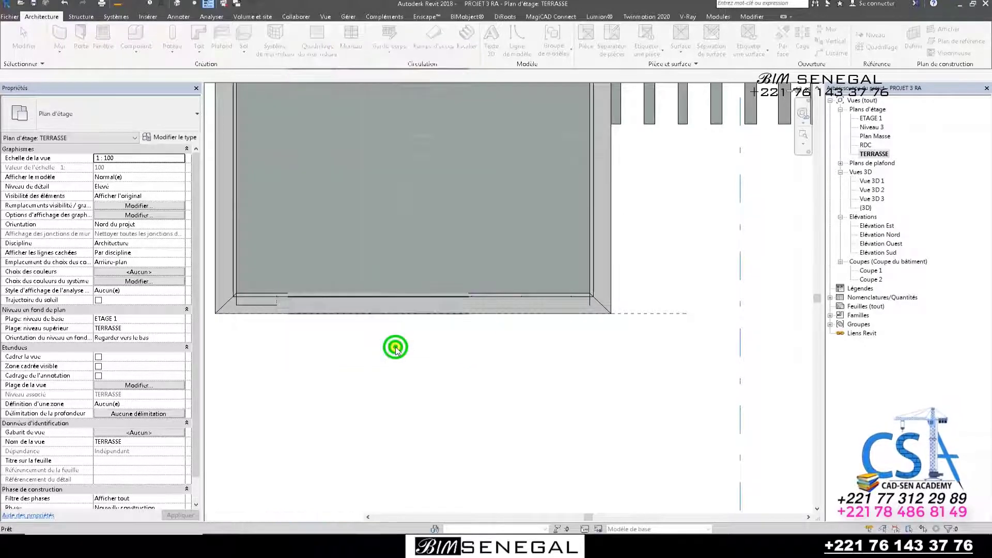
Name the in-place wall component "protection façade"
{"action": "left_click_drag", "start_coordinate": [534, 409], "coordinate": [499, 341]}
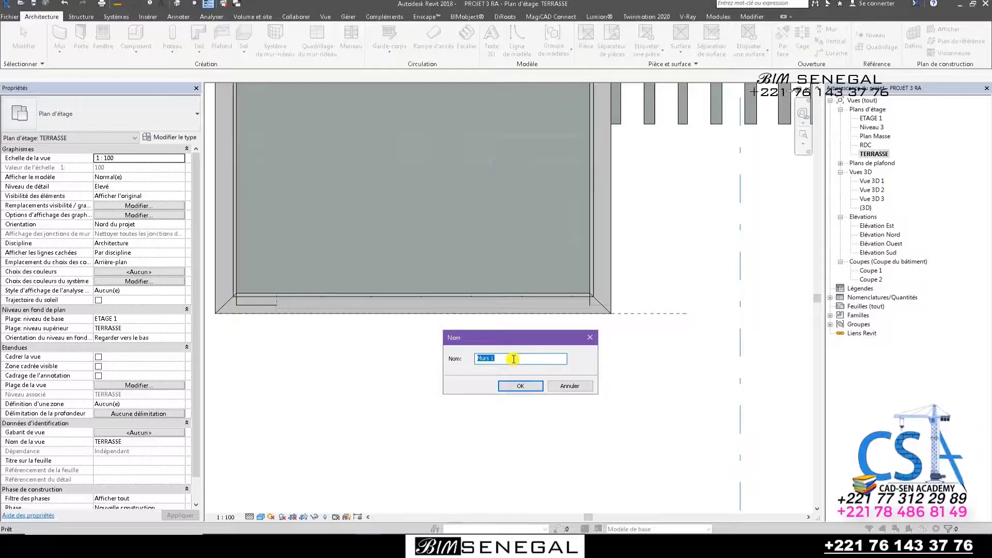
{"action": "type", "text": "Facade"}
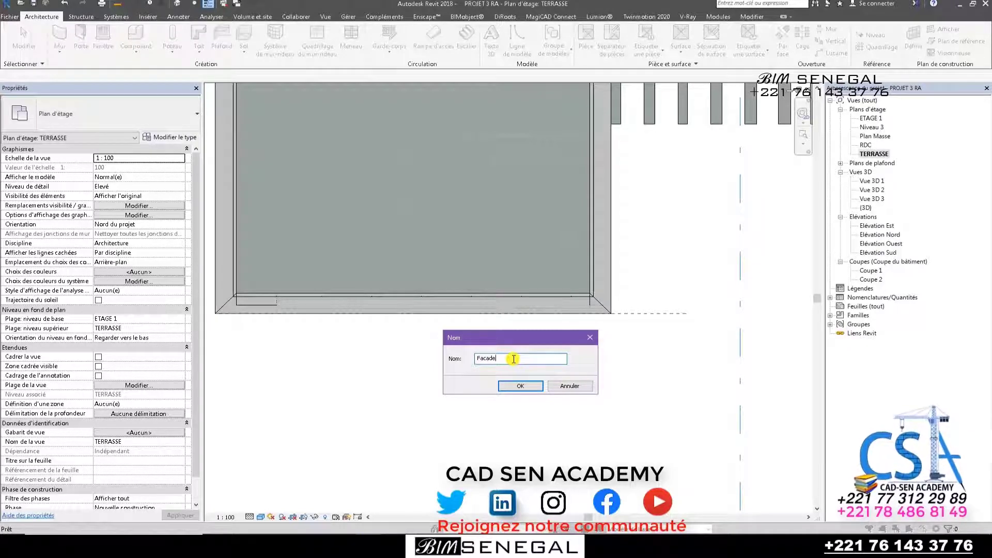
{"action": "key", "text": "BackSpace"}
{"action": "key", "text": "BackSpace"}
{"action": "key", "text": "BackSpace"}
{"action": "type", "text": "prote"}
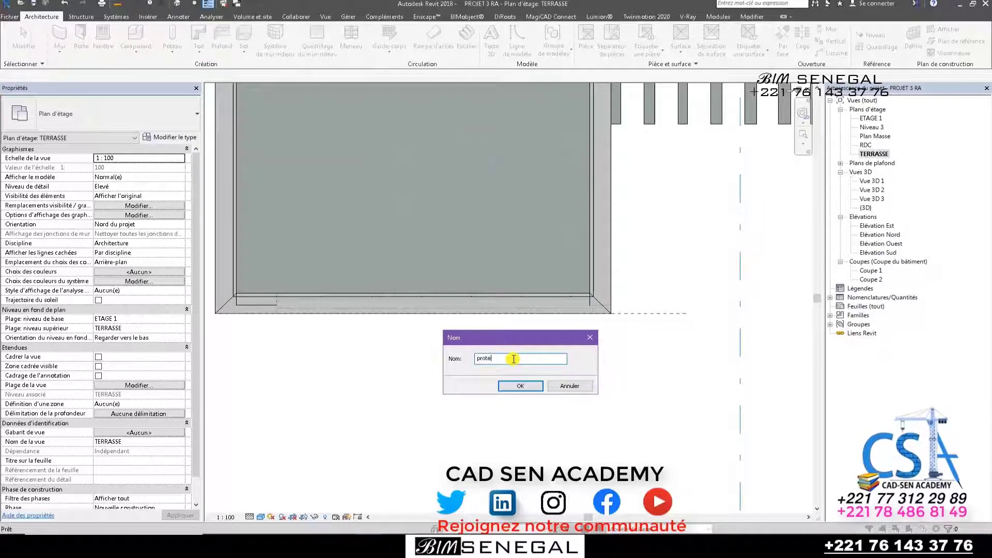
{"action": "type", "text": "ction"}
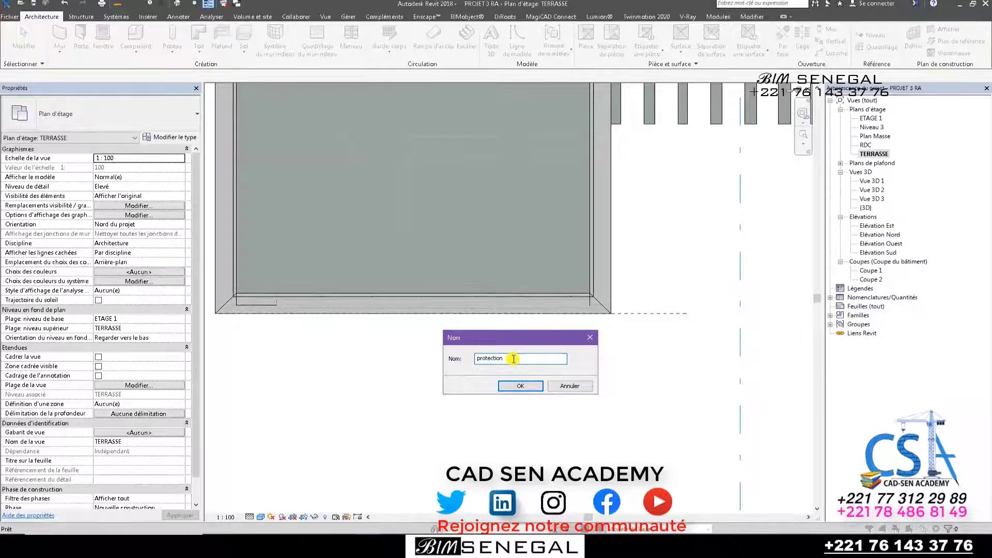
{"action": "type", "text": " facade"}
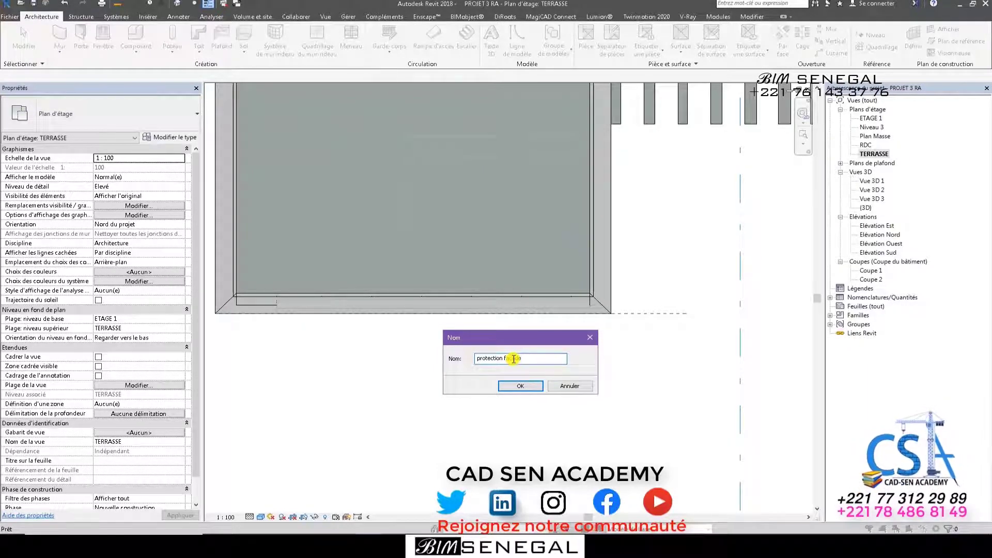
{"action": "type", "text": "çade"}
{"action": "left_click", "coordinate": [522, 386]}
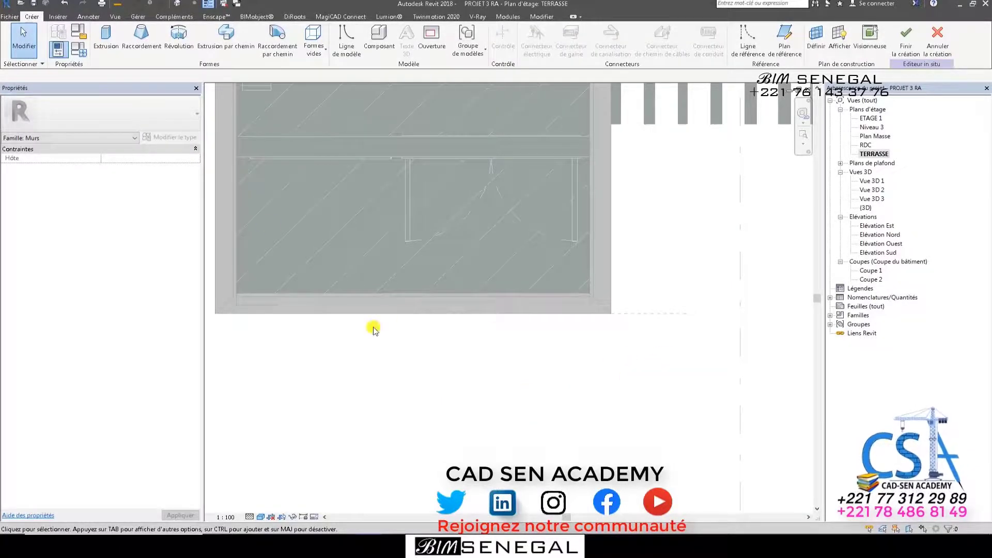
Create an extrusion from a rectangle about 2.66 m by 0.10 m along the front parapet wall's outer face
{"action": "left_click", "coordinate": [110, 31]}
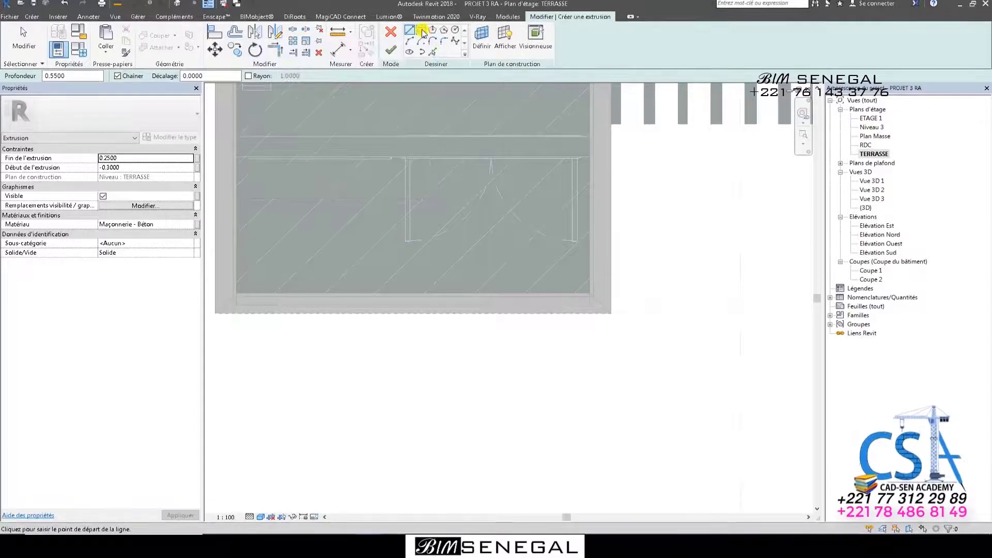
{"action": "left_click", "coordinate": [422, 32]}
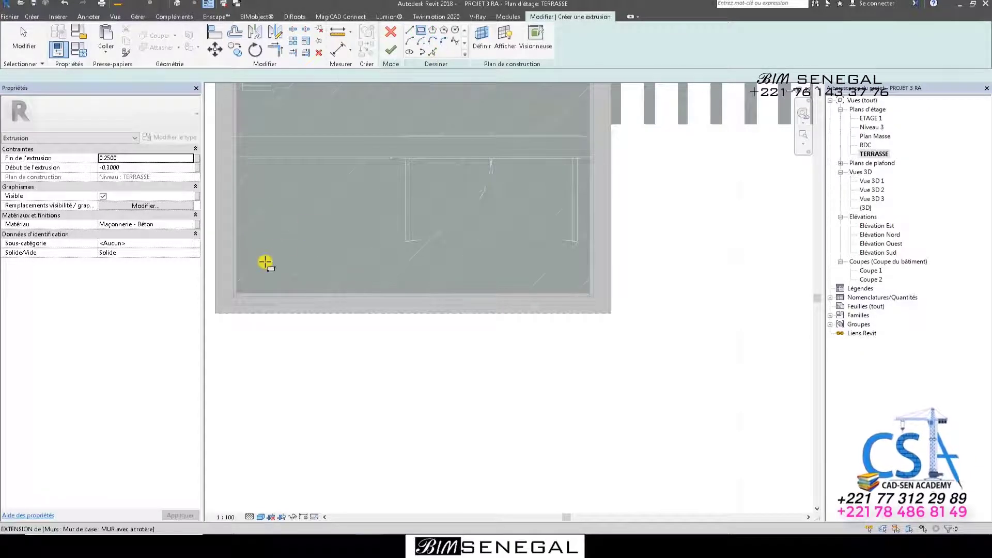
{"action": "scroll", "coordinate": [265, 262], "scroll_direction": "up", "scroll_amount": 1}
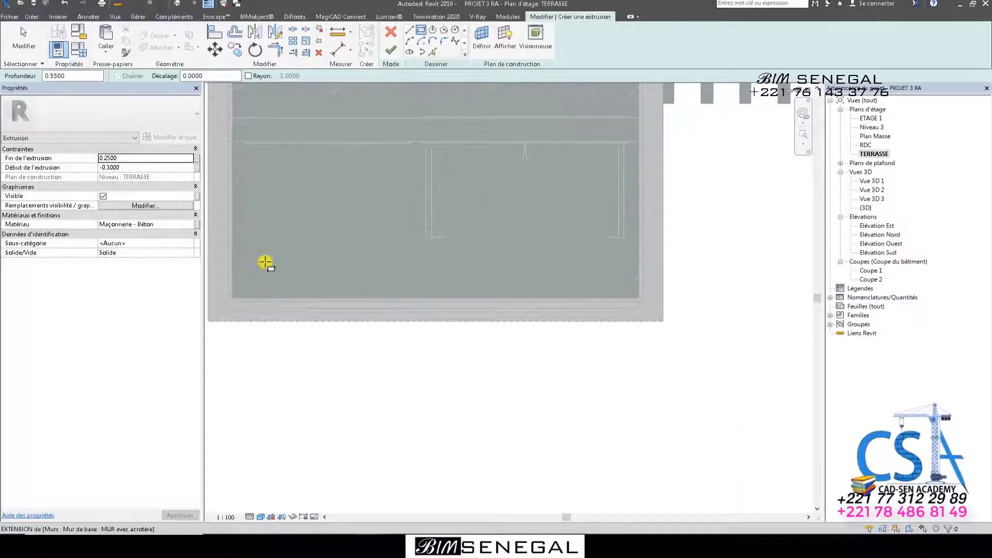
{"action": "left_click", "coordinate": [280, 322]}
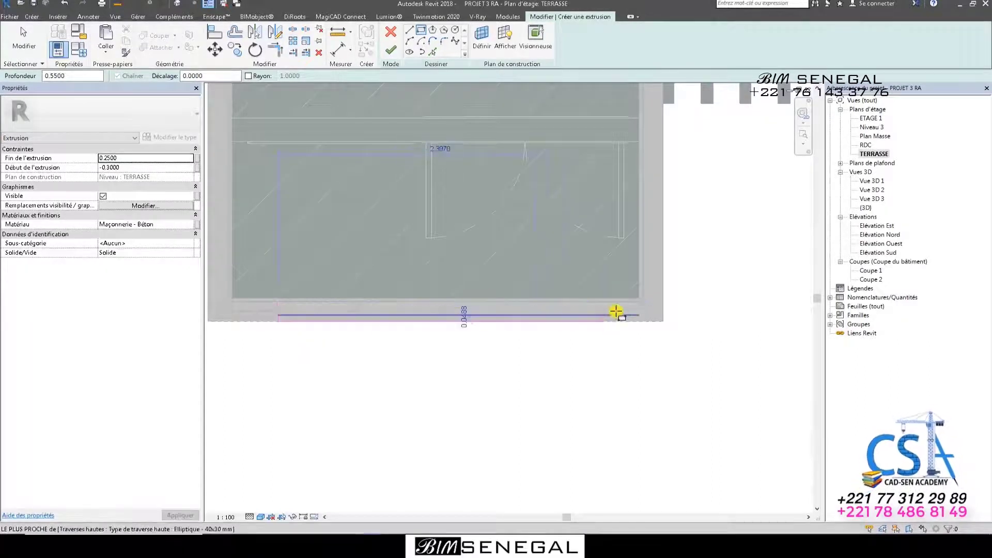
{"action": "left_click", "coordinate": [637, 309]}
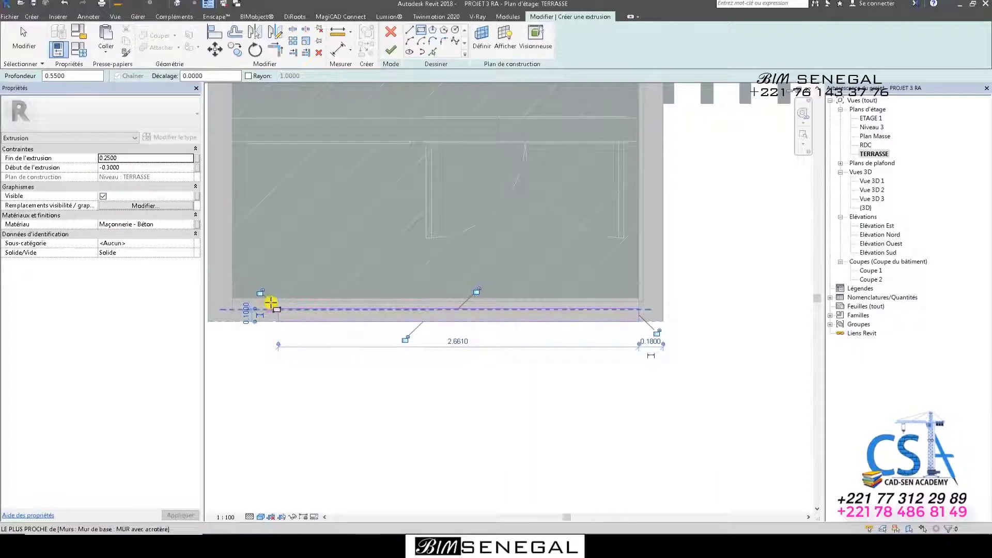
{"action": "scroll", "coordinate": [268, 301], "scroll_direction": "up", "scroll_amount": 2}
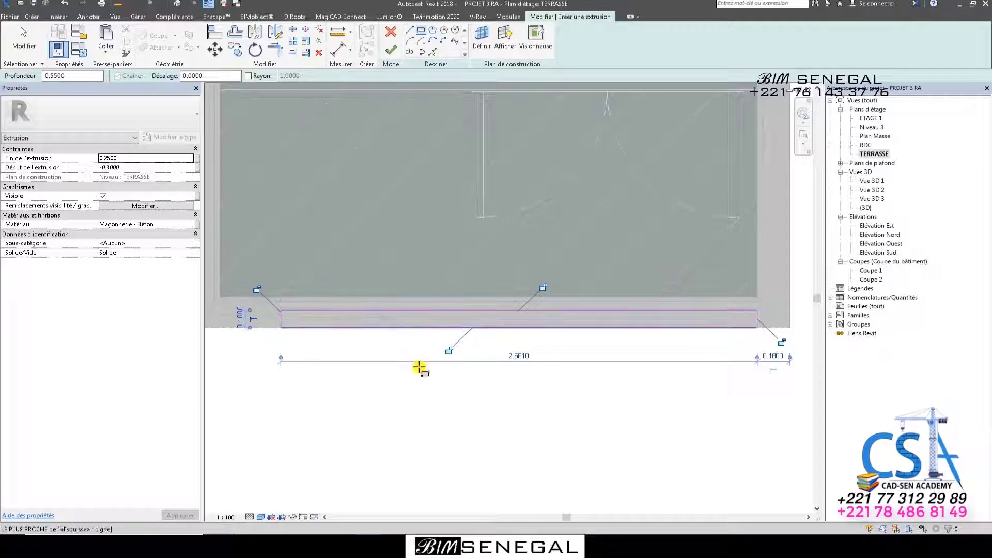
{"action": "left_click", "coordinate": [391, 50]}
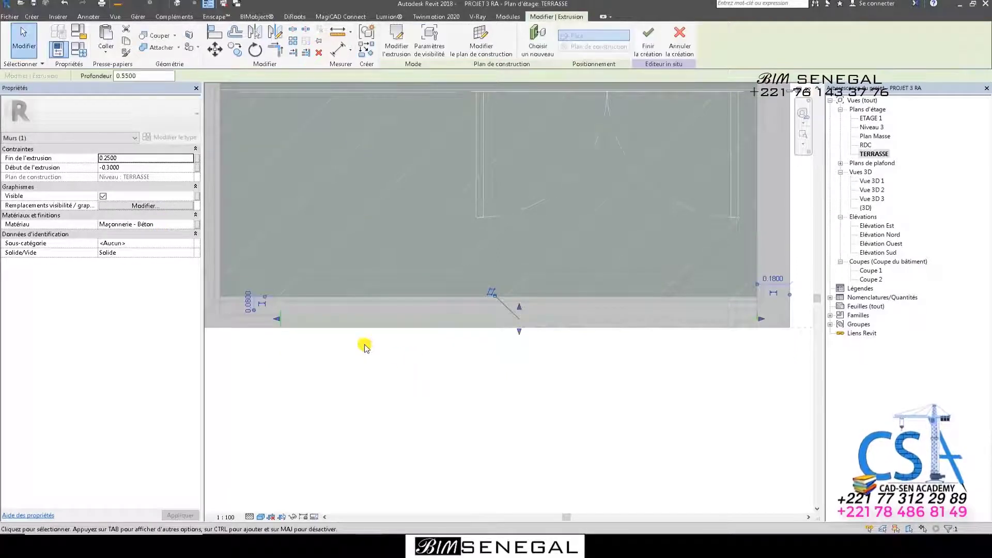
{"action": "scroll", "coordinate": [364, 346], "scroll_direction": "down", "scroll_amount": 1}
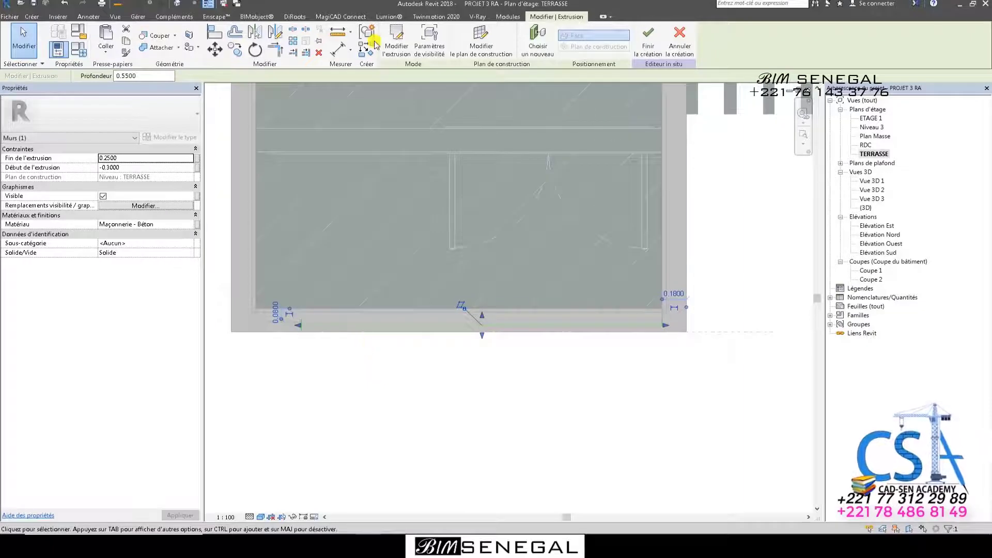
In the 3D view, lower the façade protection extrusion's top face to the parapet's underside, at an extrusion end of 0.00
{"action": "left_click", "coordinate": [181, 6]}
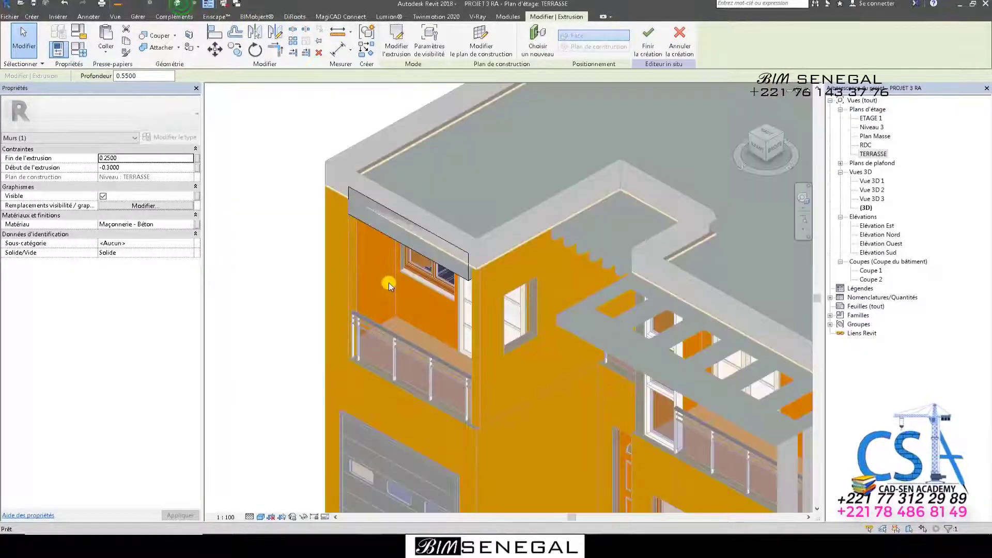
{"action": "left_click", "coordinate": [436, 205]}
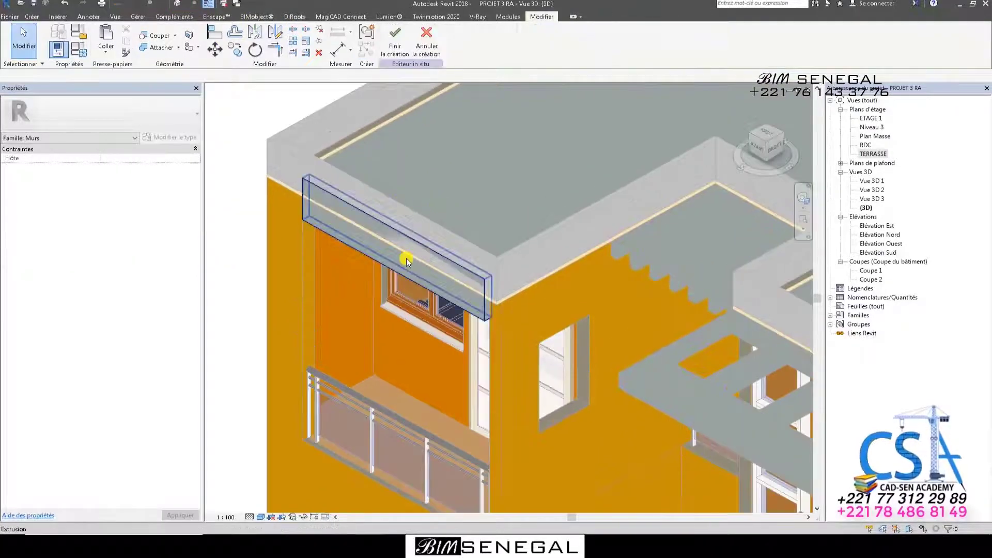
{"action": "scroll", "coordinate": [408, 255], "scroll_direction": "up", "scroll_amount": 1}
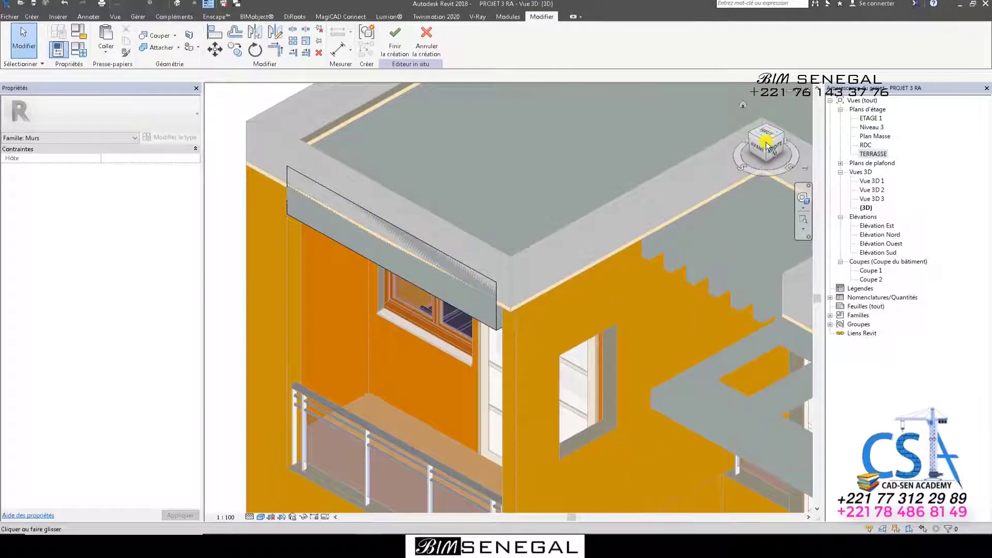
{"action": "left_click_drag", "start_coordinate": [767, 143], "coordinate": [765, 133]}
{"action": "scroll", "coordinate": [439, 350], "scroll_direction": "down", "scroll_amount": 2}
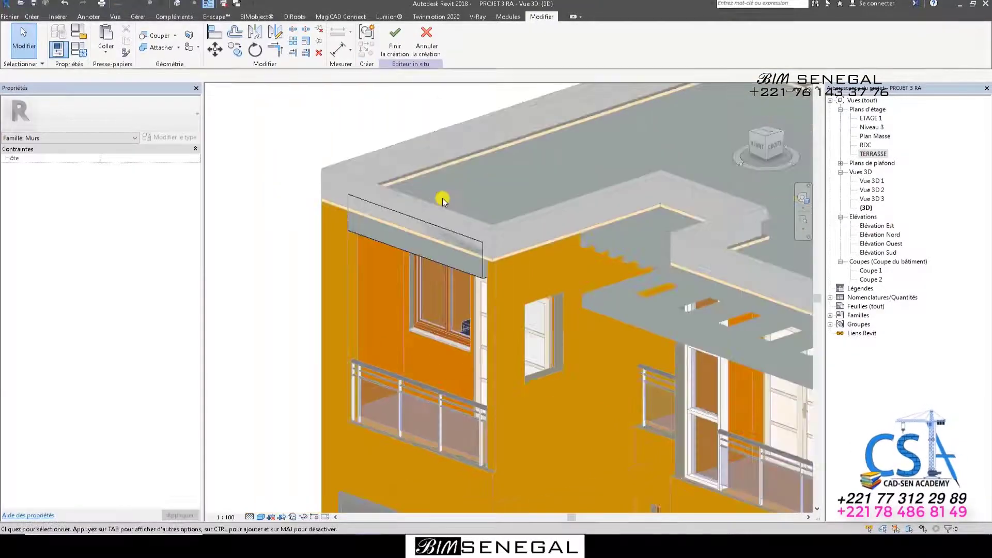
{"action": "left_click", "coordinate": [464, 302]}
{"action": "scroll", "coordinate": [464, 302], "scroll_direction": "up", "scroll_amount": 2}
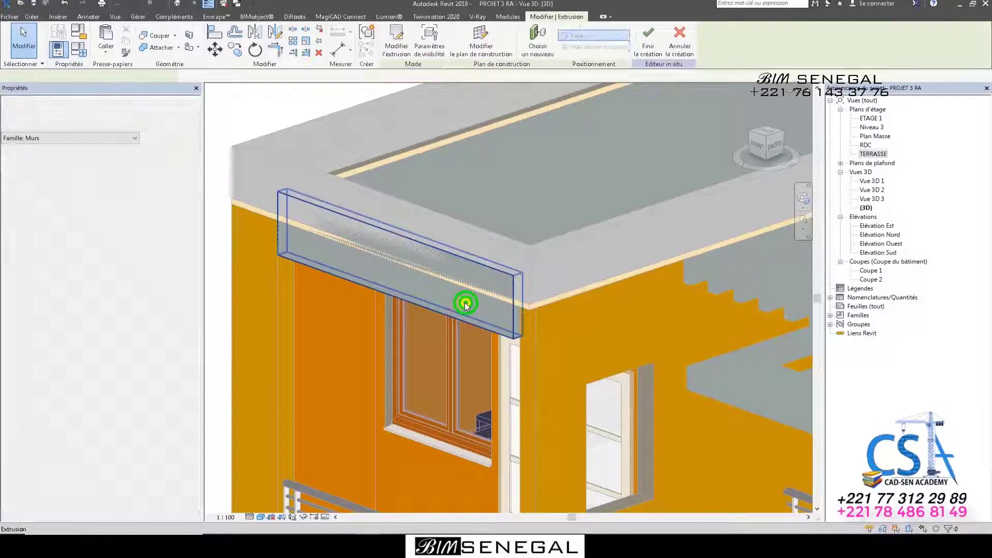
{"action": "left_click", "coordinate": [464, 303]}
{"action": "scroll", "coordinate": [464, 302], "scroll_direction": "up", "scroll_amount": 2}
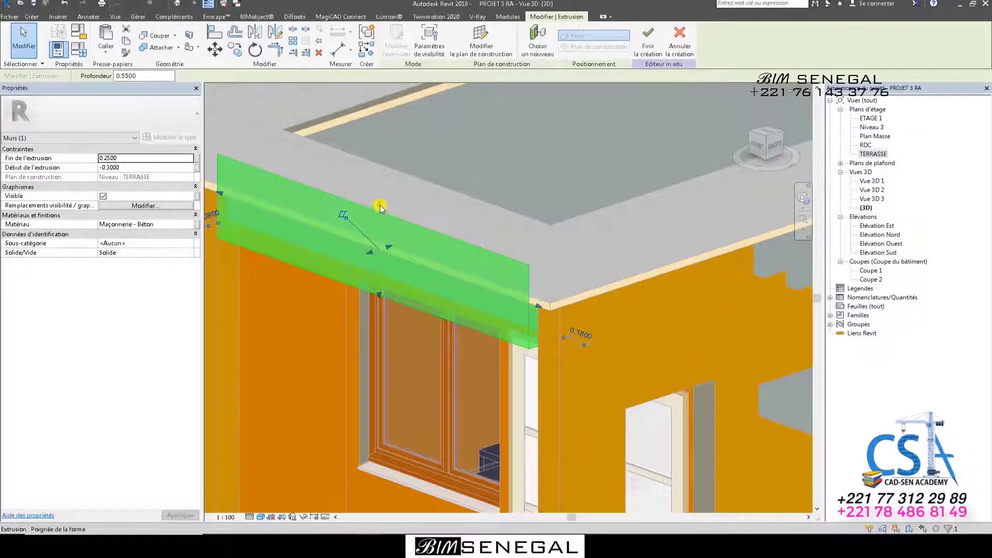
{"action": "left_click_drag", "start_coordinate": [380, 207], "coordinate": [380, 246]}
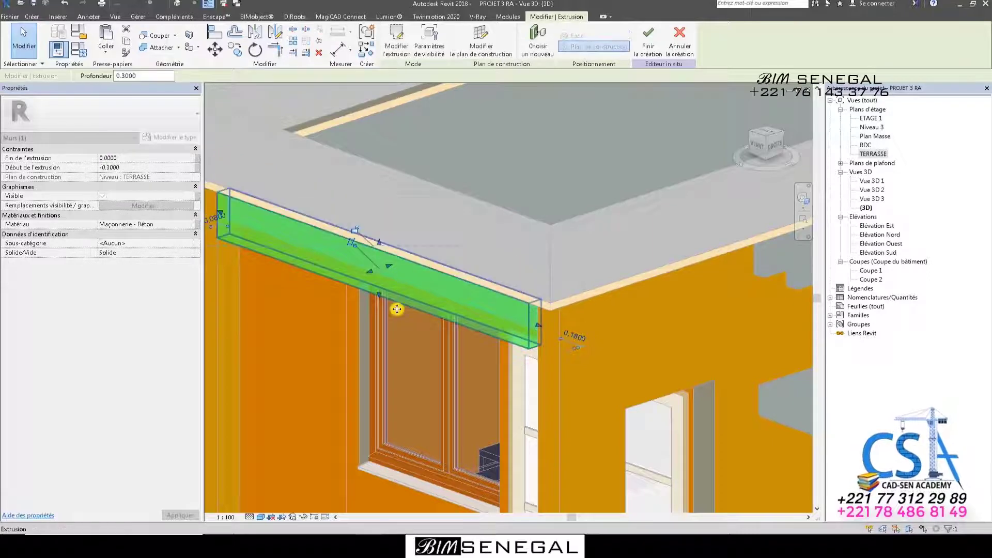
Stretch the extrusion's bottom face down to a start of about -0.48 m and finish the in-place component
{"action": "left_click_drag", "start_coordinate": [379, 294], "coordinate": [383, 320]}
{"action": "scroll", "coordinate": [484, 171], "scroll_direction": "down", "scroll_amount": 2}
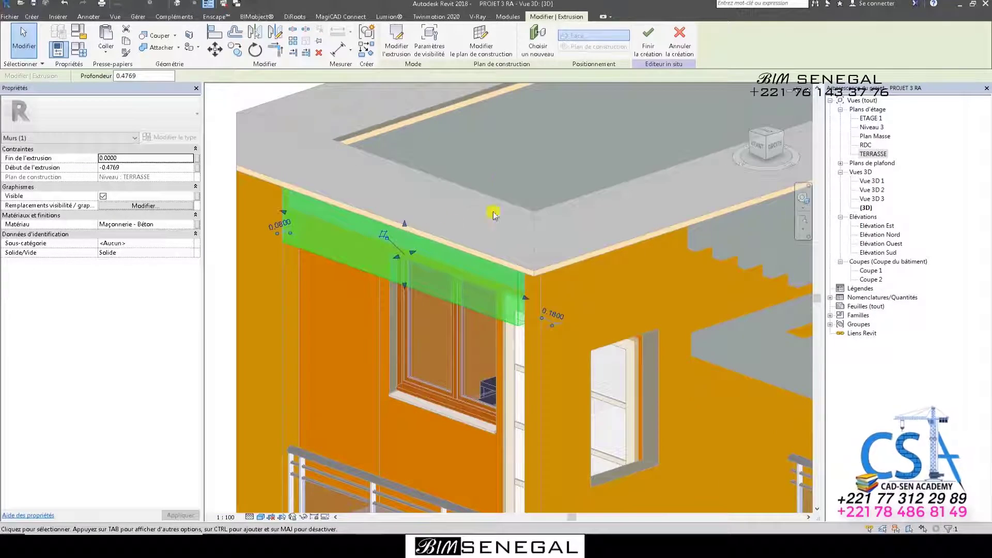
{"action": "left_click", "coordinate": [648, 35]}
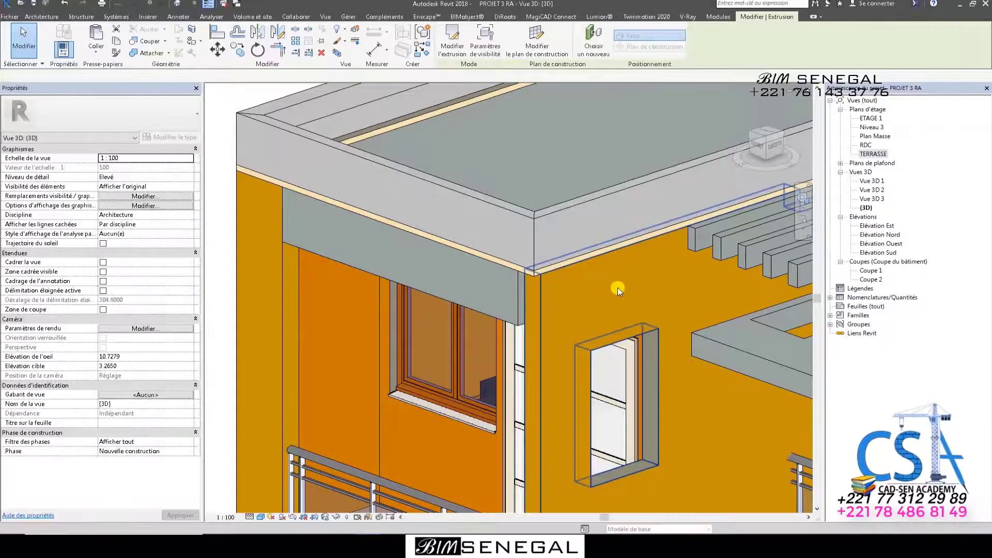
Reopen the façade protection component for in-place editing and show it in the TERRASSE floor plan
{"action": "scroll", "coordinate": [619, 287], "scroll_direction": "up", "scroll_amount": 2}
{"action": "scroll", "coordinate": [504, 262], "scroll_direction": "up", "scroll_amount": 2}
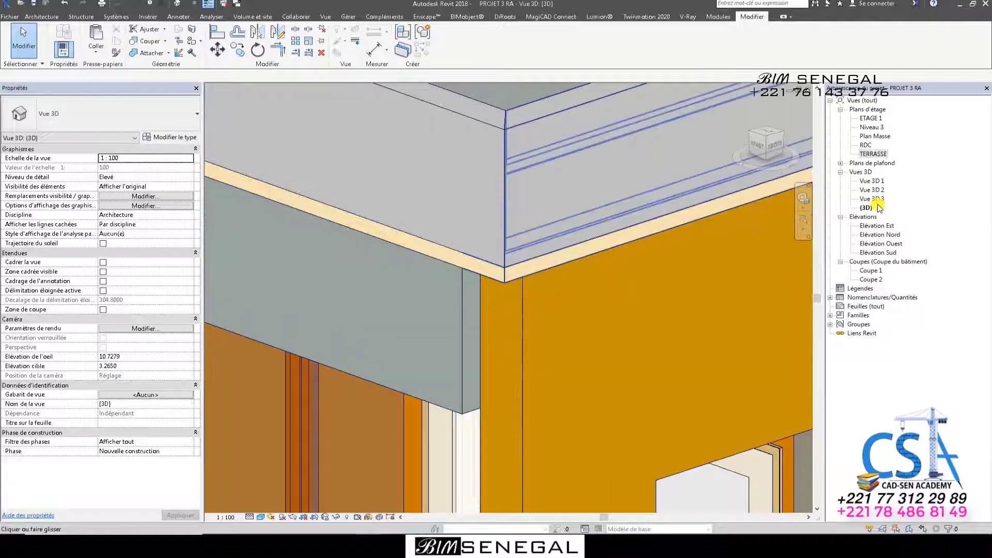
{"action": "left_click", "coordinate": [460, 325]}
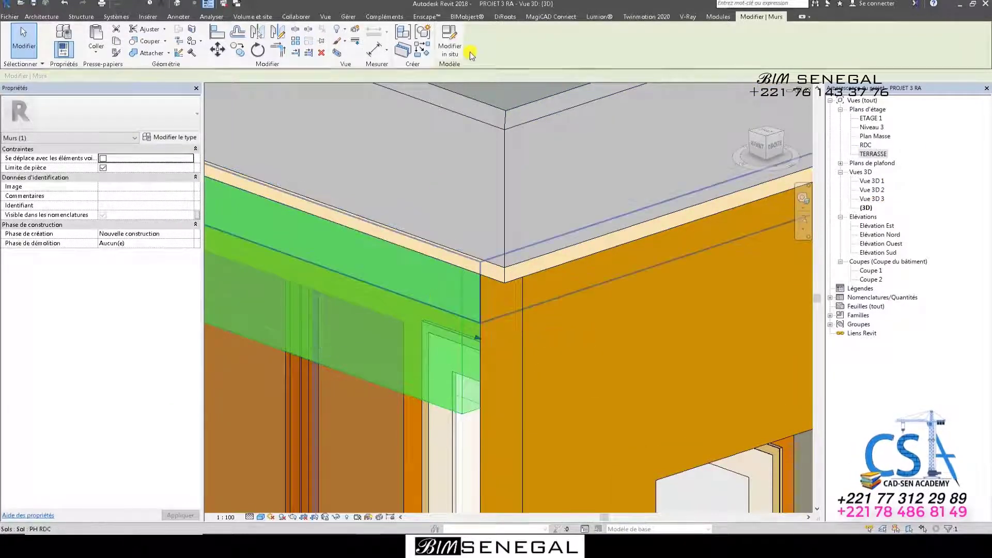
{"action": "left_click", "coordinate": [463, 45]}
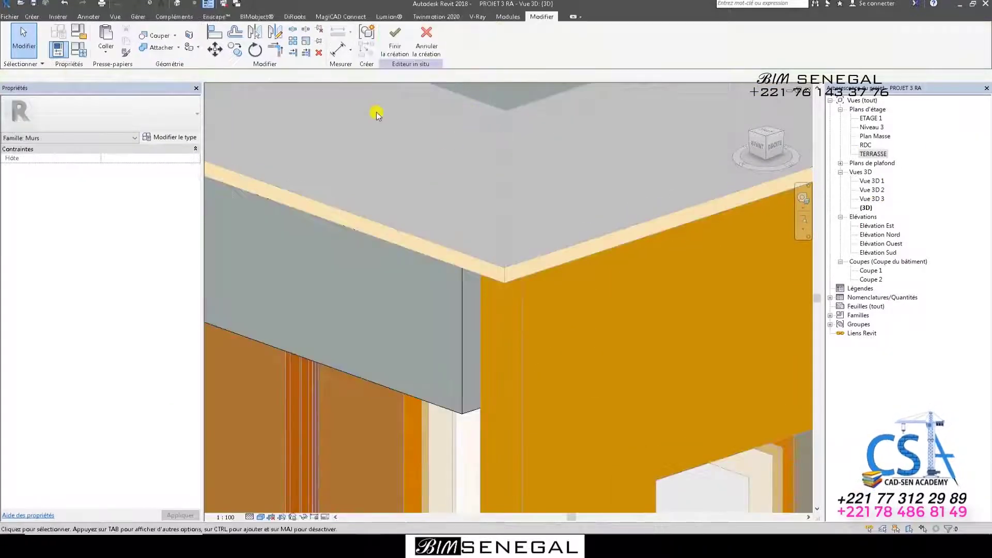
{"action": "double_click", "coordinate": [874, 154]}
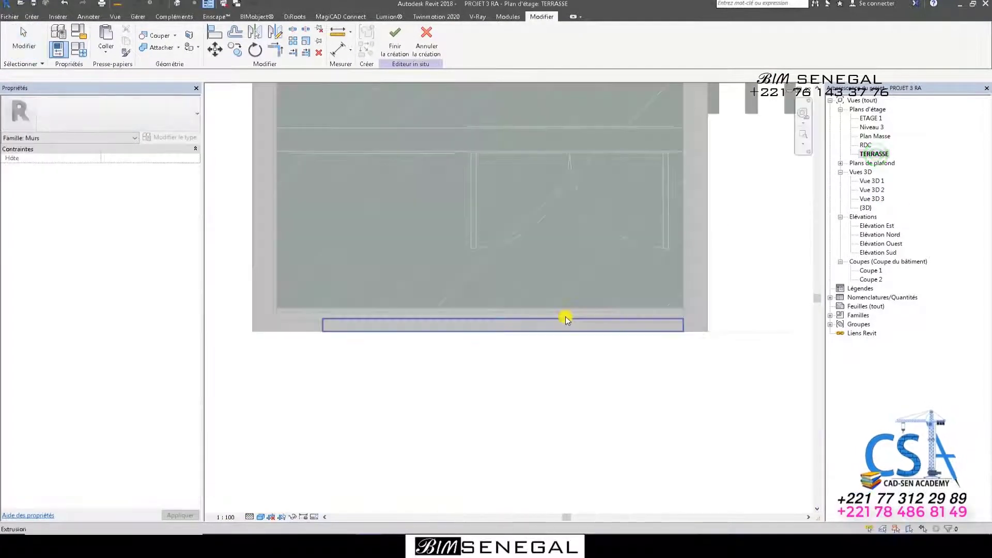
{"action": "scroll", "coordinate": [533, 333], "scroll_direction": "up", "scroll_amount": 1}
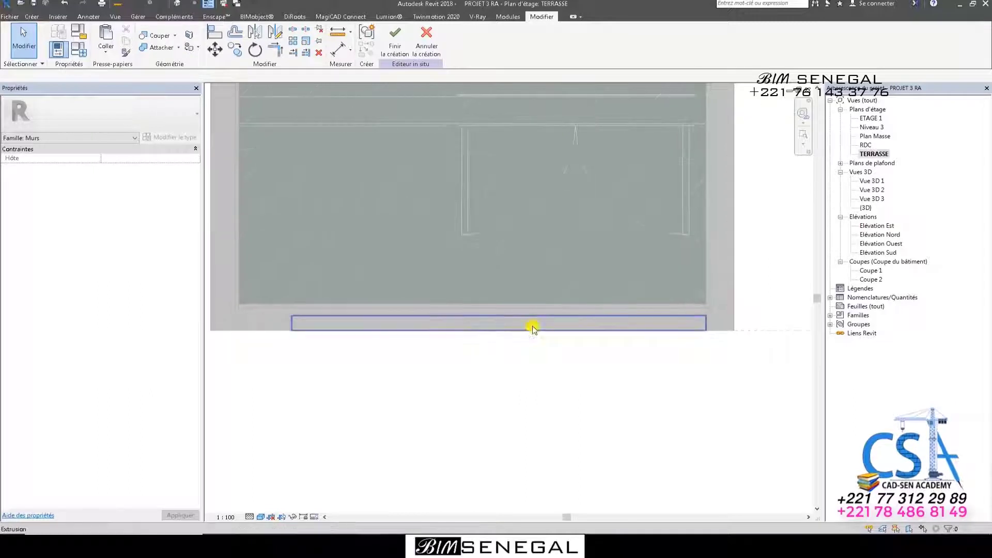
Shift the extrusion's front and back faces inward from the wall's outer face and finish the in-place component
{"action": "left_click", "coordinate": [535, 327]}
{"action": "scroll", "coordinate": [516, 324], "scroll_direction": "up", "scroll_amount": 2}
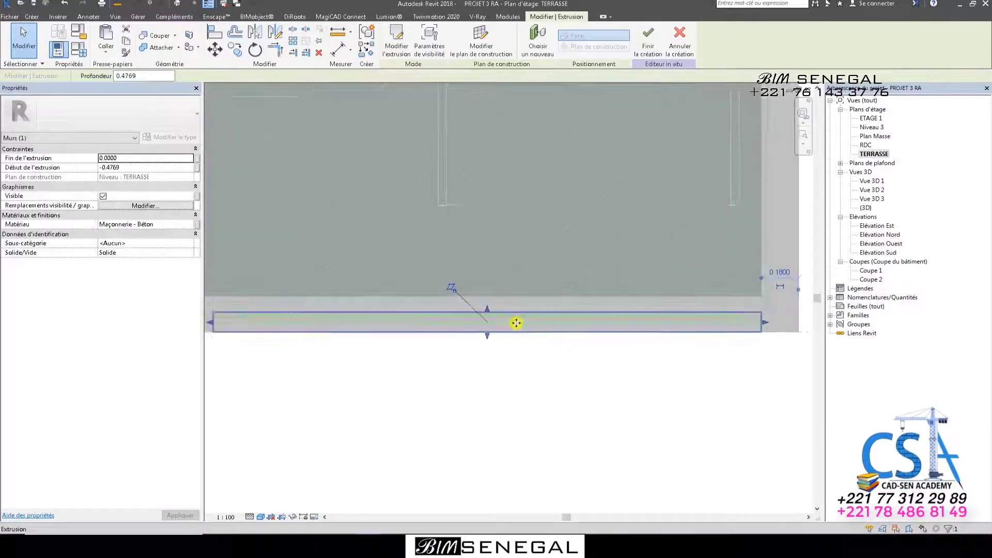
{"action": "left_click_drag", "start_coordinate": [487, 331], "coordinate": [488, 328]}
{"action": "scroll", "coordinate": [487, 325], "scroll_direction": "up", "scroll_amount": 1}
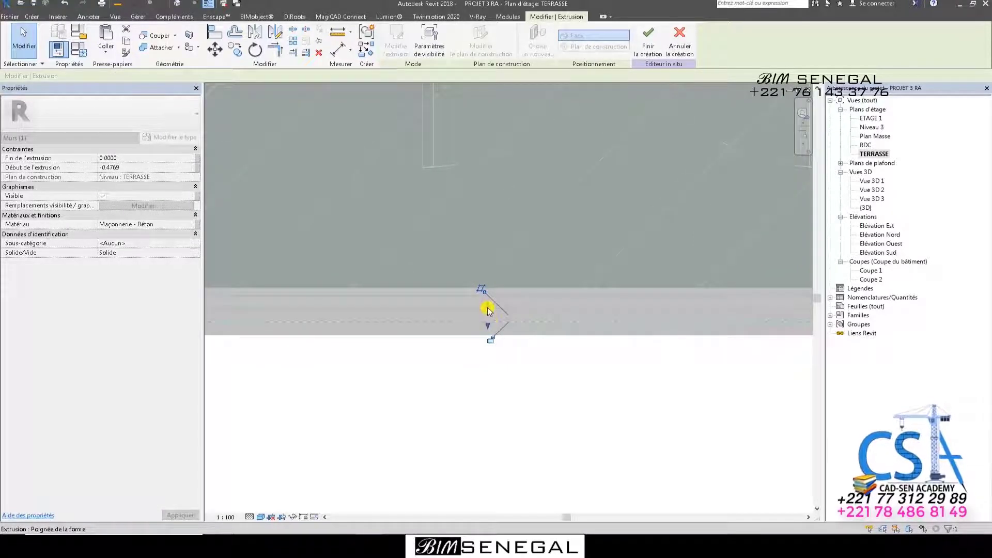
{"action": "left_click_drag", "start_coordinate": [486, 306], "coordinate": [485, 292]}
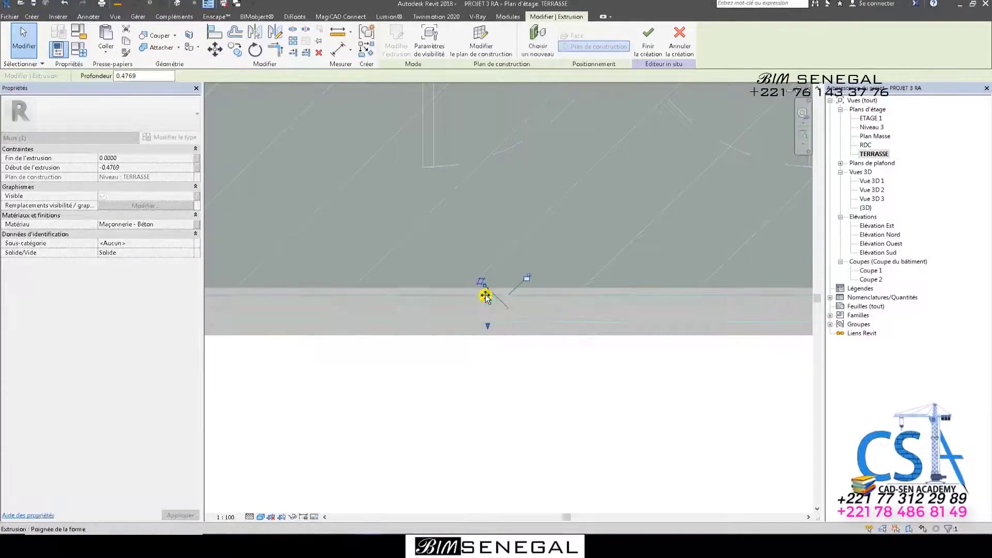
{"action": "scroll", "coordinate": [507, 200], "scroll_direction": "down", "scroll_amount": 3}
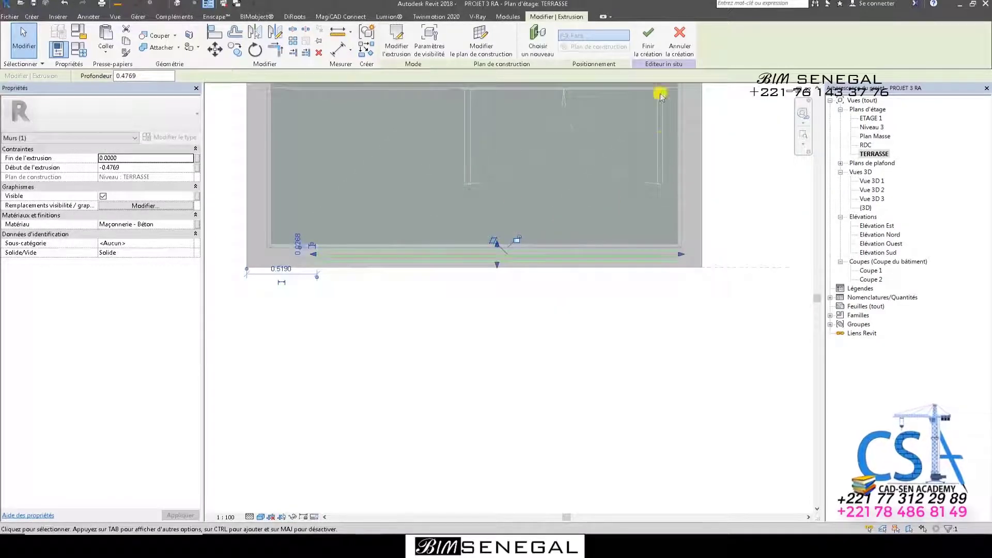
{"action": "left_click", "coordinate": [647, 32]}
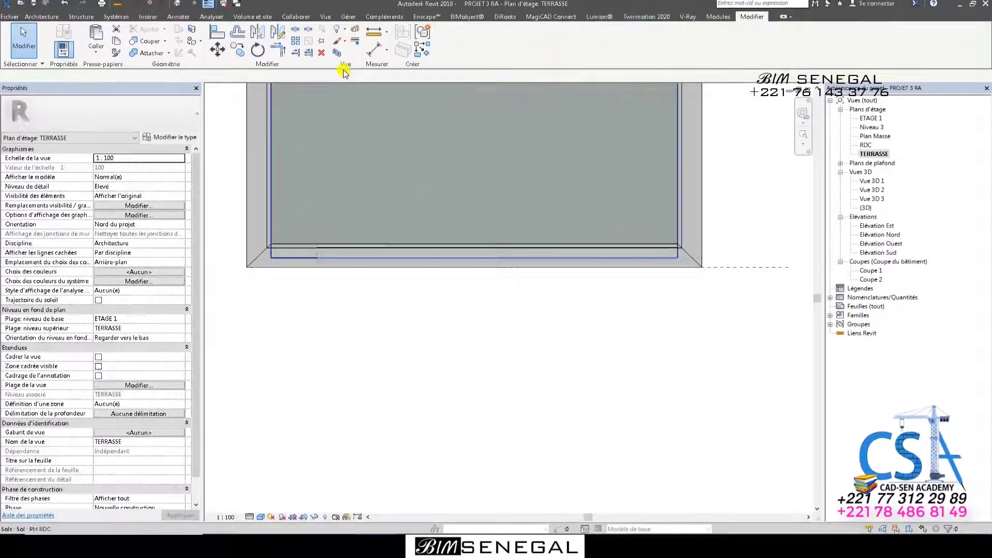
Orient the 3D view to the front (AVANT) and reopen the façade protection component for in-place editing
{"action": "key", "text": "ctrl+Tab"}
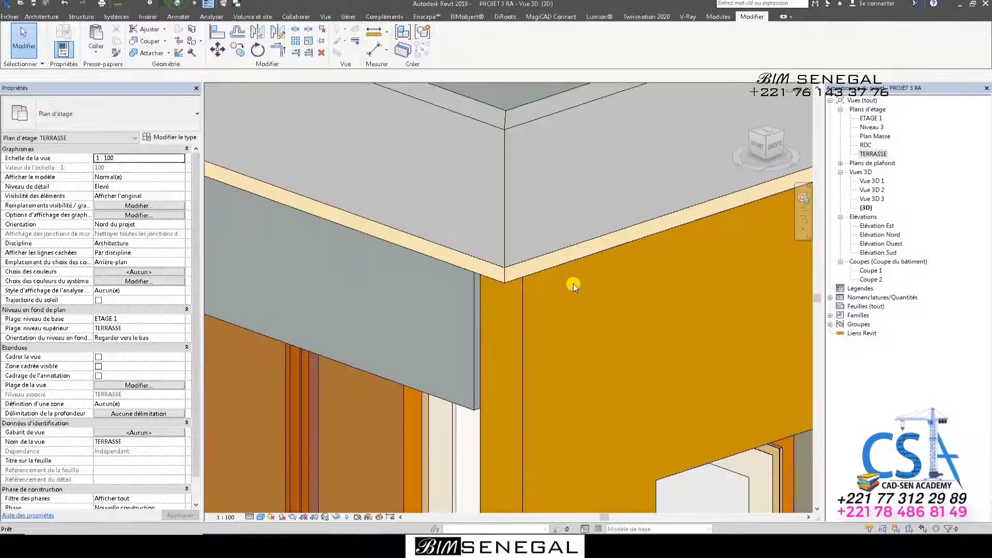
{"action": "scroll", "coordinate": [545, 342], "scroll_direction": "down", "scroll_amount": 4}
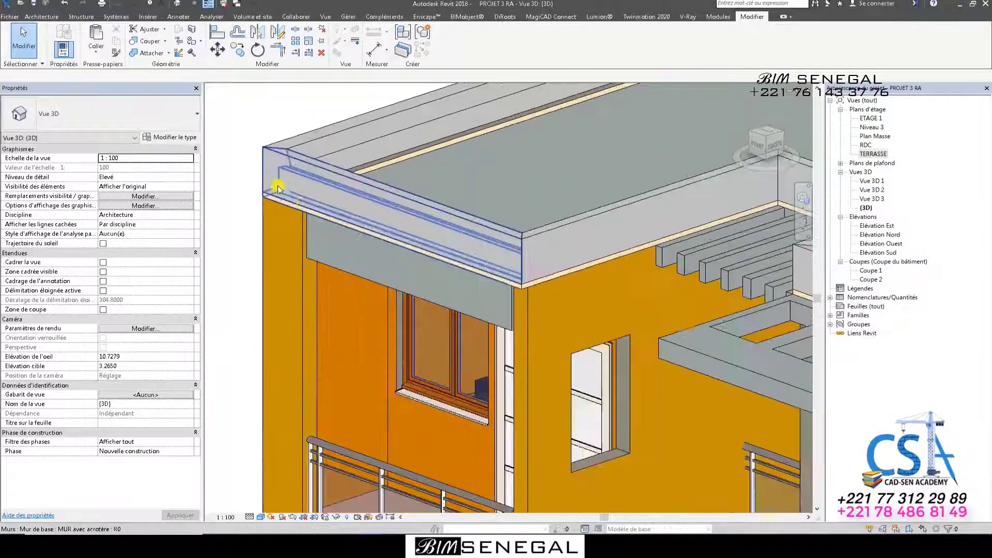
{"action": "scroll", "coordinate": [264, 192], "scroll_direction": "up", "scroll_amount": 2}
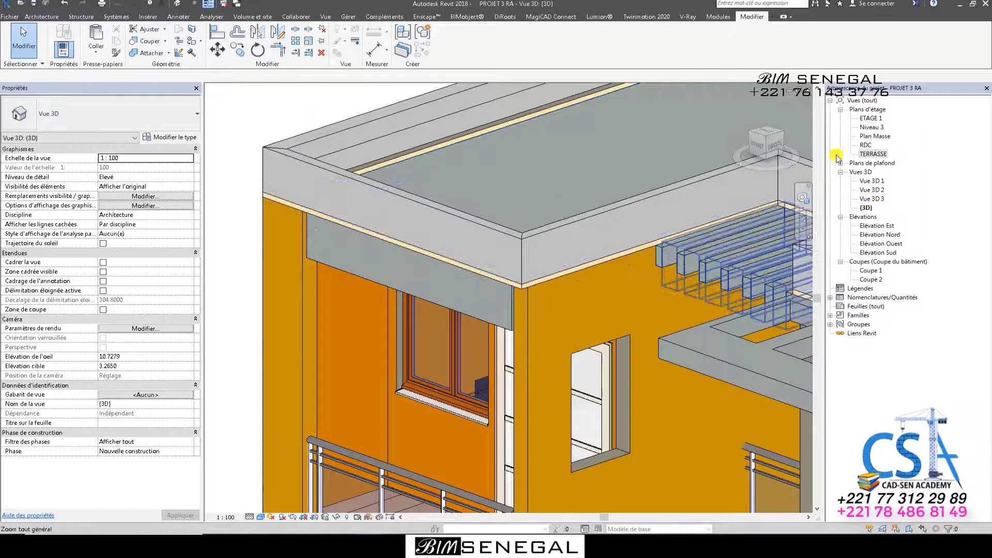
{"action": "left_click", "coordinate": [745, 103]}
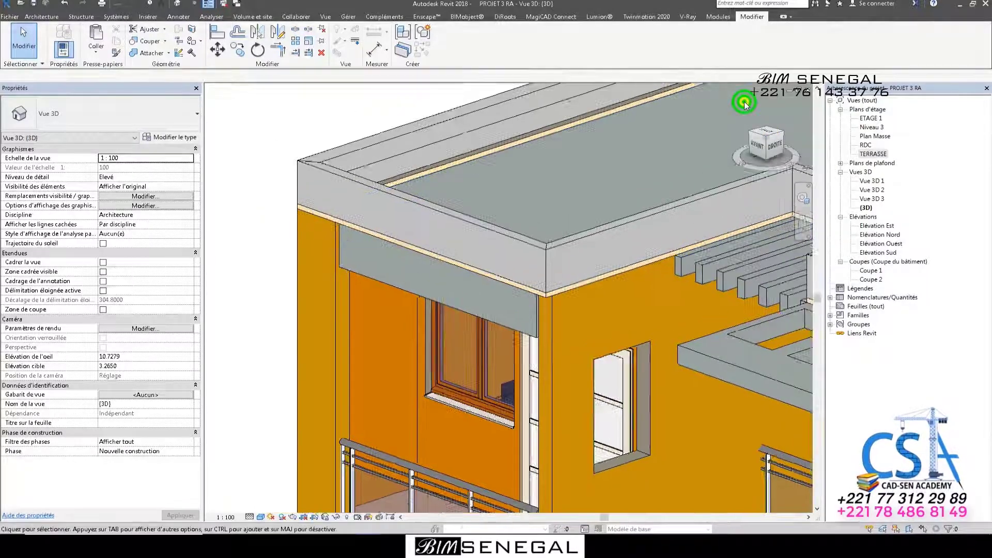
{"action": "left_click", "coordinate": [758, 151]}
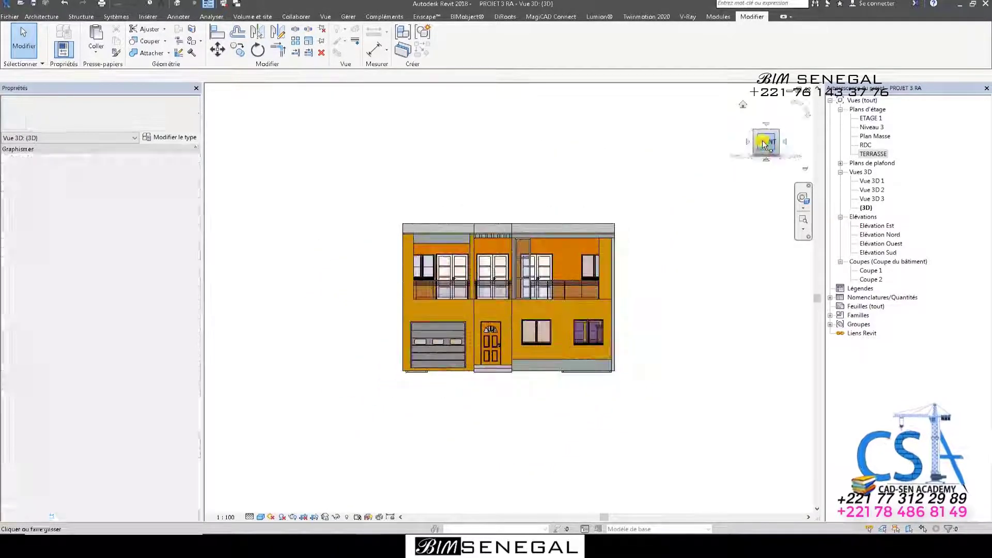
{"action": "scroll", "coordinate": [476, 244], "scroll_direction": "up", "scroll_amount": 5}
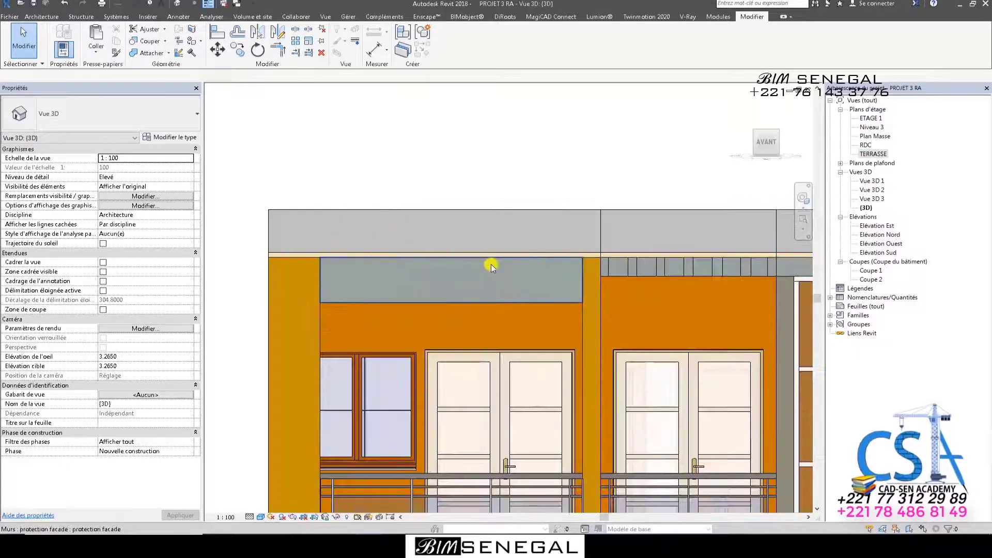
{"action": "left_click", "coordinate": [414, 279]}
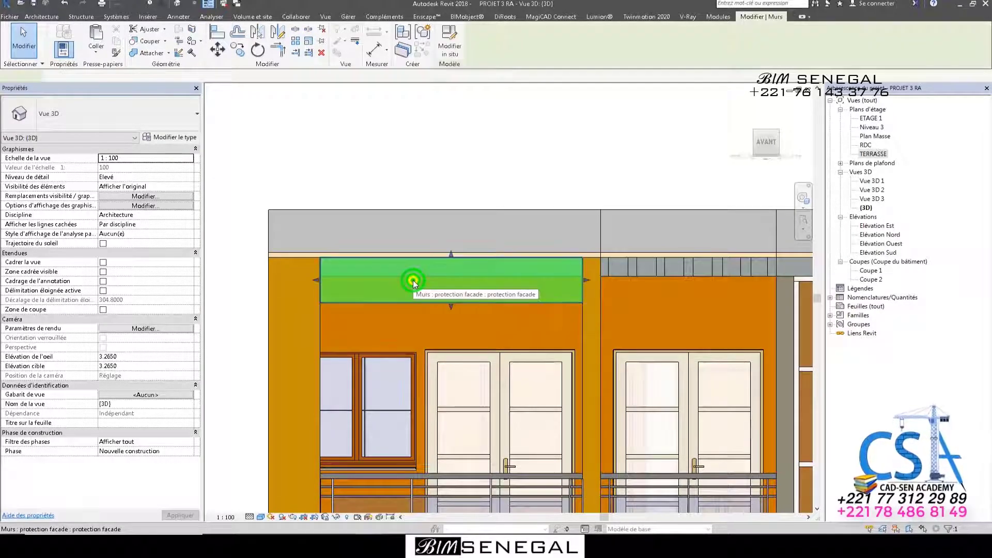
{"action": "left_click", "coordinate": [440, 39]}
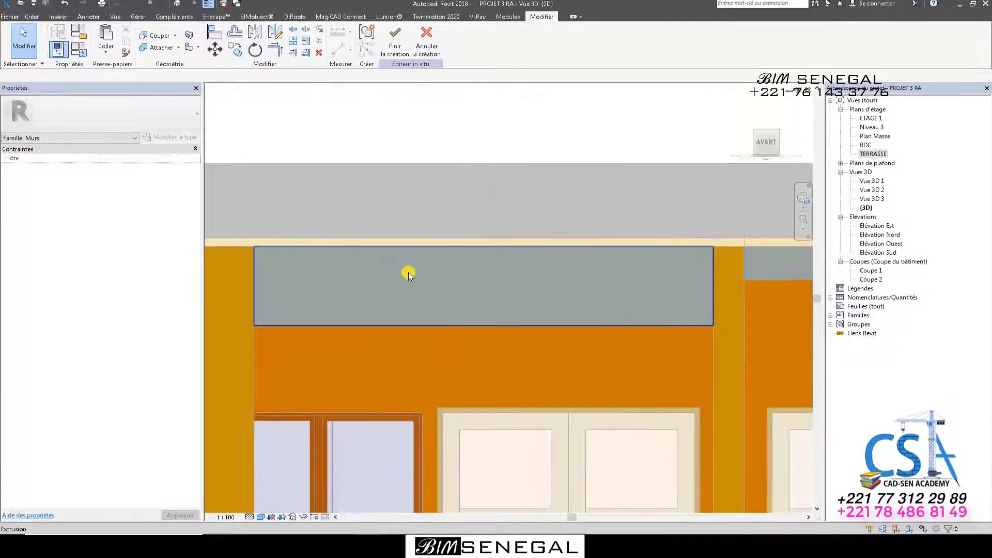
{"action": "scroll", "coordinate": [477, 264], "scroll_direction": "down", "scroll_amount": 1}
Set the work plane to the reference plane named Facade
{"action": "left_click", "coordinate": [34, 15]}
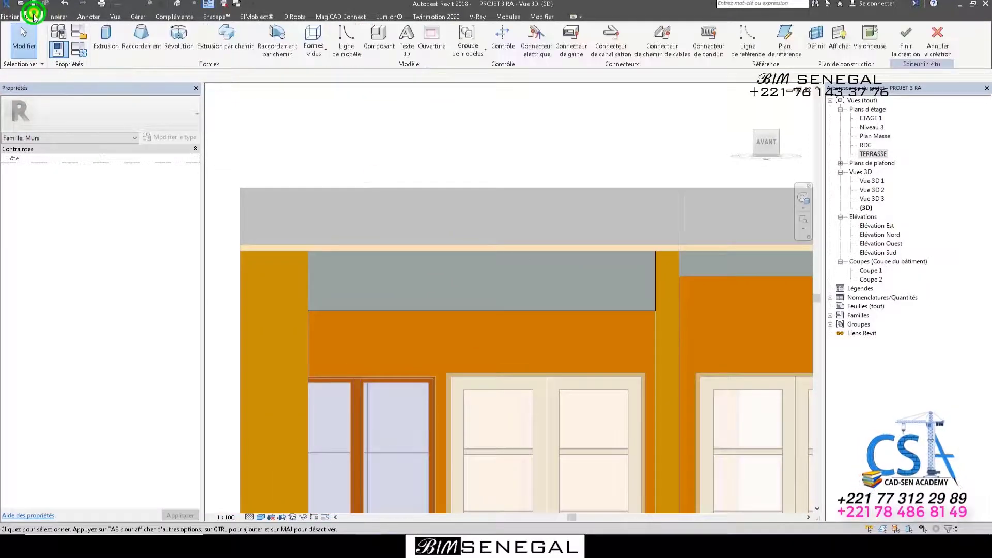
{"action": "scroll", "coordinate": [498, 172], "scroll_direction": "down", "scroll_amount": 2}
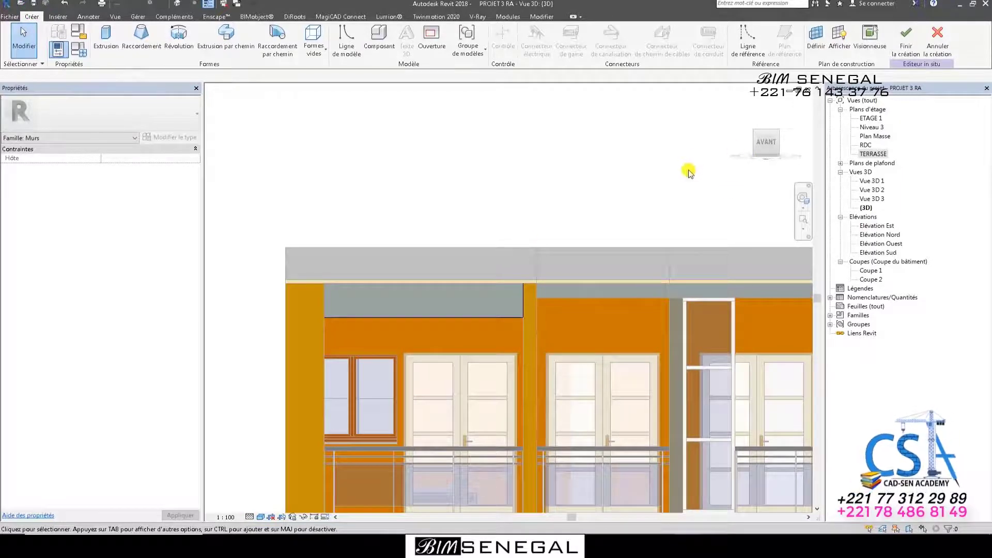
{"action": "left_click", "coordinate": [815, 37]}
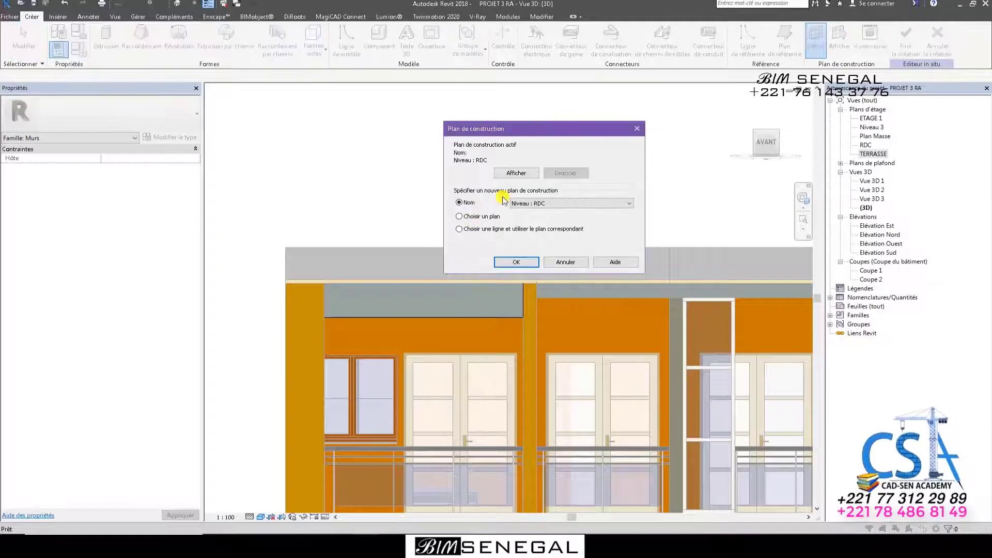
{"action": "left_click", "coordinate": [556, 204]}
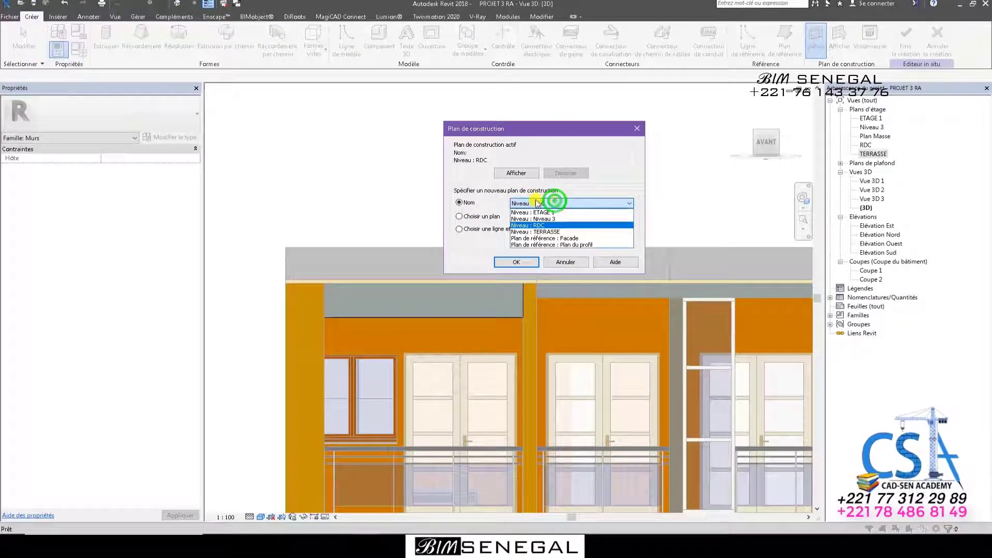
{"action": "double_click", "coordinate": [553, 202]}
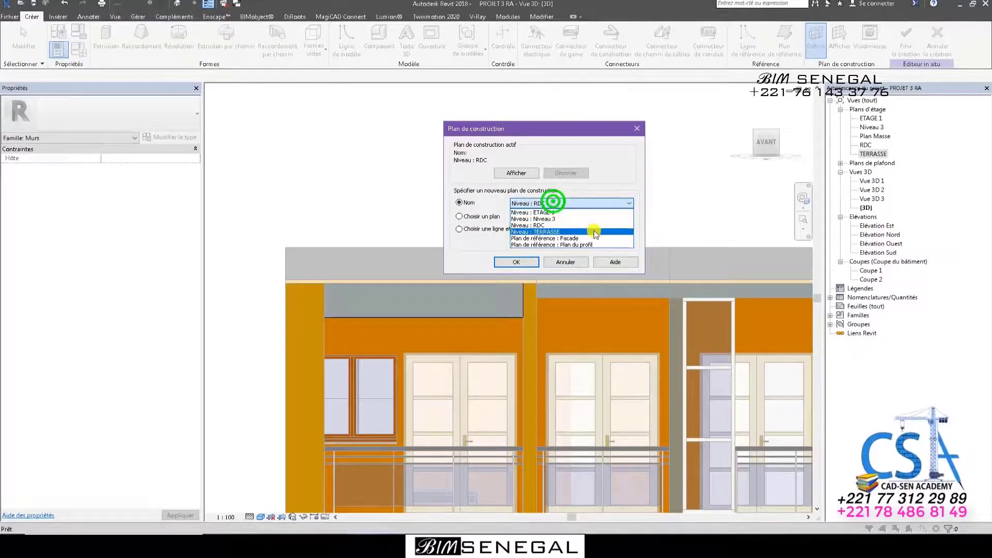
{"action": "left_click", "coordinate": [562, 238]}
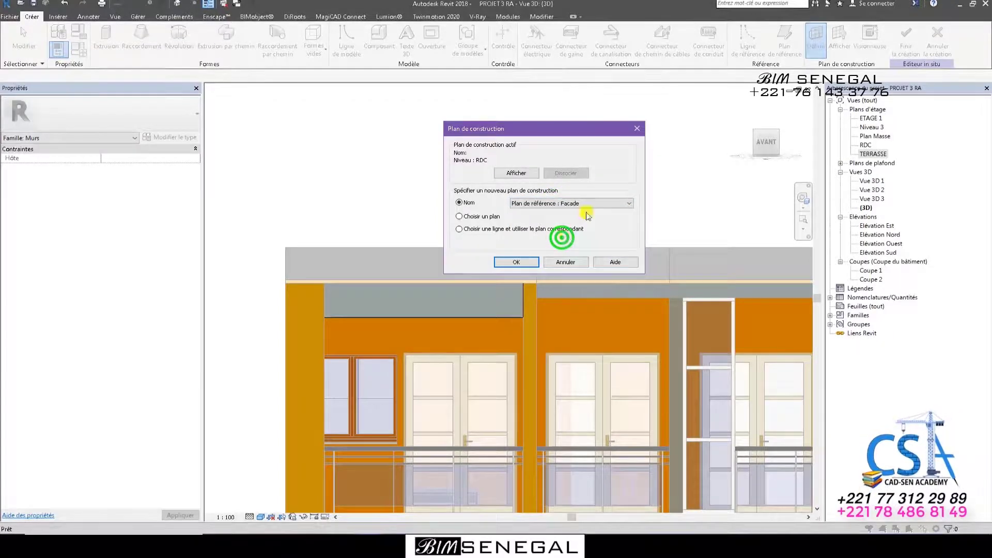
{"action": "left_click", "coordinate": [511, 262]}
Create a void extrusion from a rectangle about 0.11 m wide and 0.28 m high near the left end of the façade protection panel
{"action": "scroll", "coordinate": [370, 284], "scroll_direction": "up", "scroll_amount": 3}
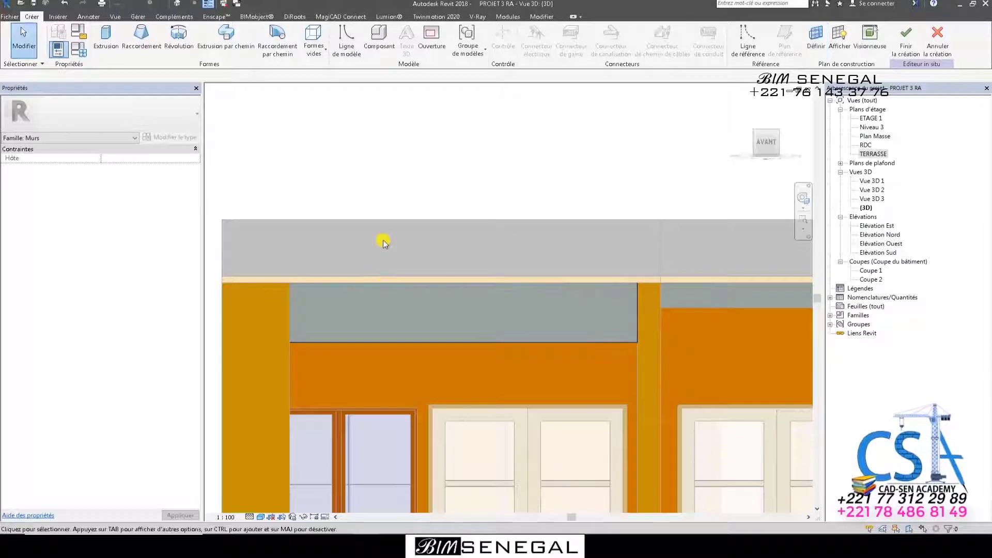
{"action": "left_click", "coordinate": [317, 49]}
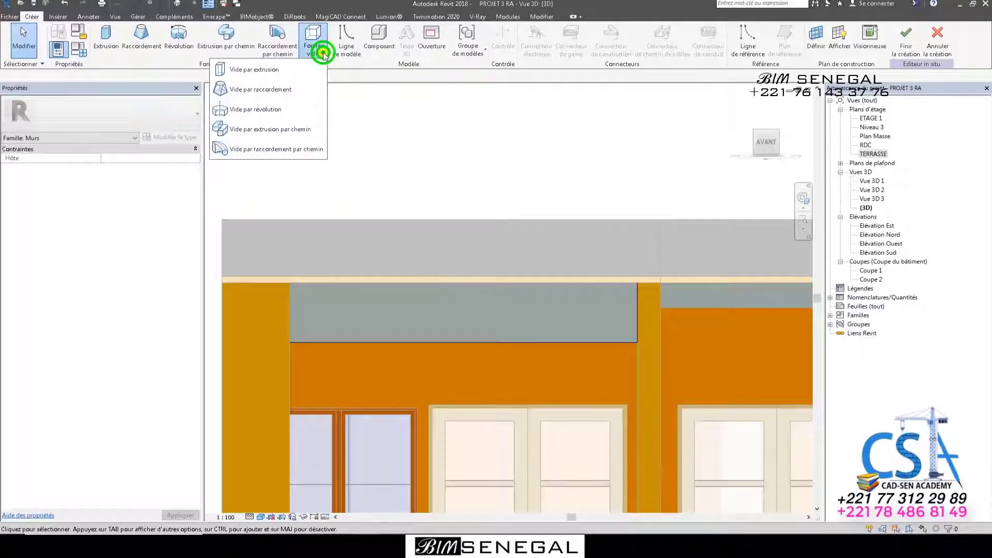
{"action": "left_click", "coordinate": [264, 71]}
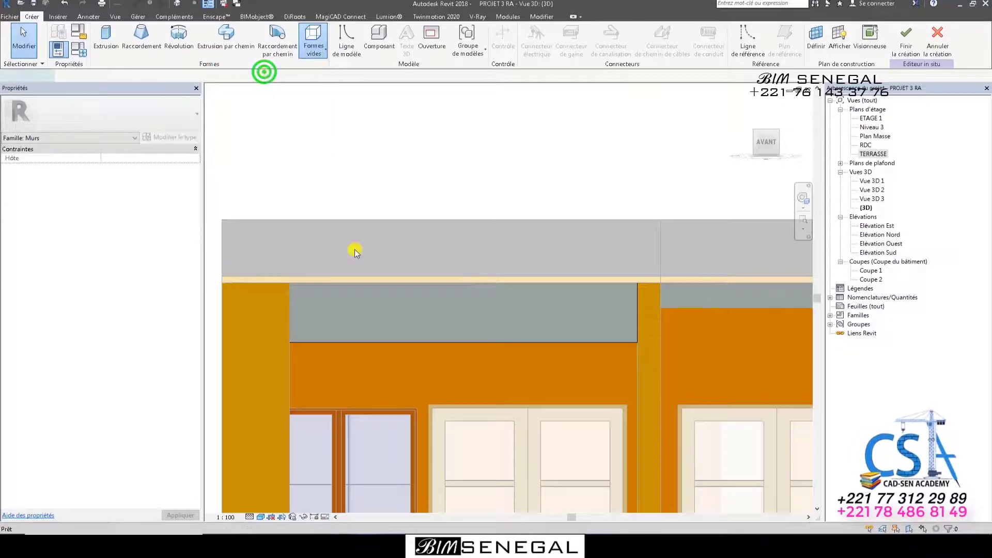
{"action": "scroll", "coordinate": [310, 299], "scroll_direction": "up", "scroll_amount": 2}
{"action": "scroll", "coordinate": [310, 299], "scroll_direction": "up", "scroll_amount": 2}
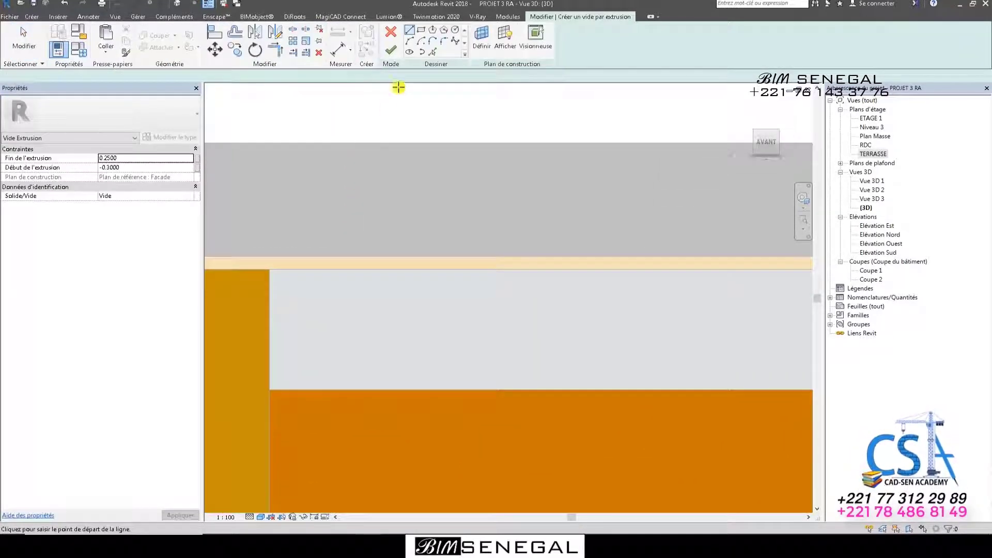
{"action": "left_click", "coordinate": [421, 30]}
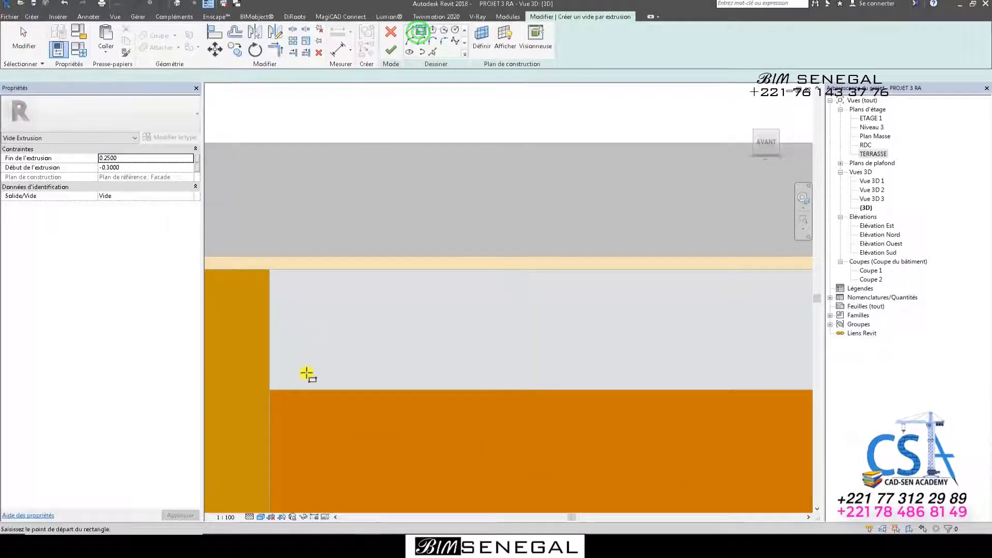
{"action": "left_click", "coordinate": [307, 373]}
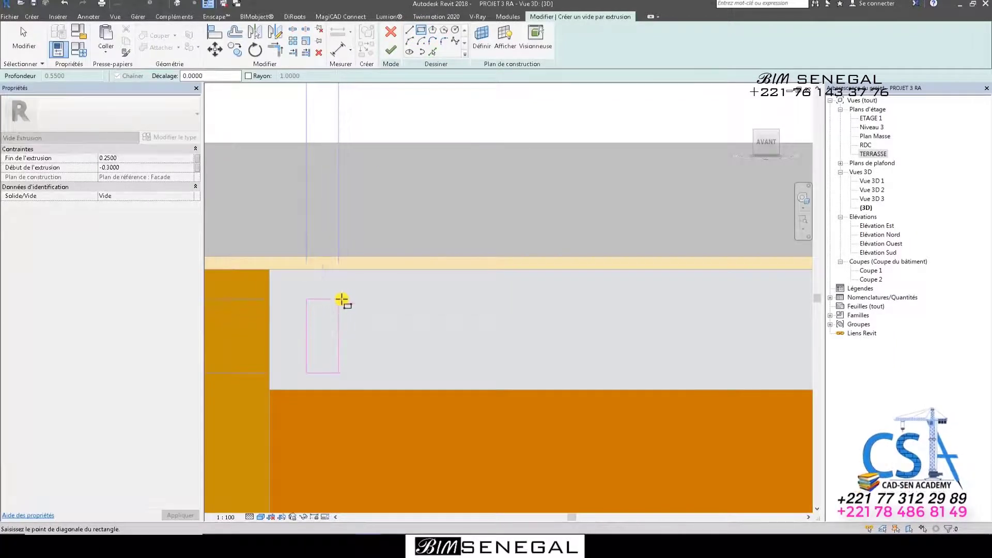
{"action": "left_click", "coordinate": [337, 302]}
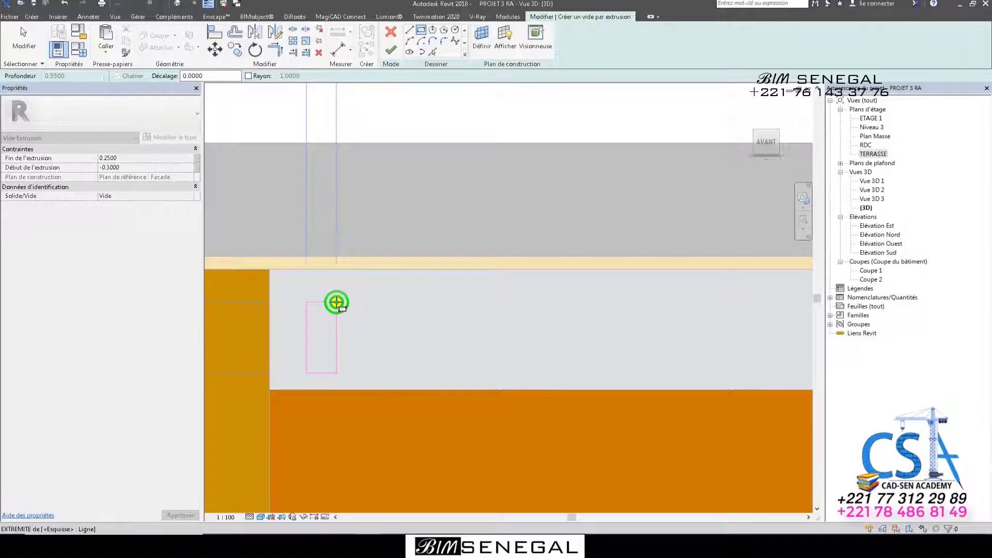
{"action": "scroll", "coordinate": [308, 359], "scroll_direction": "up", "scroll_amount": 3}
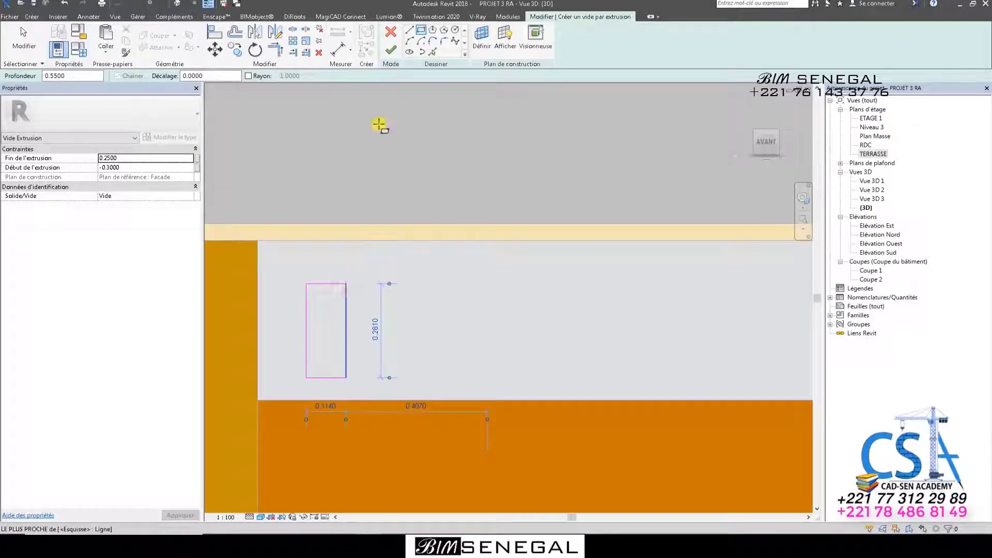
{"action": "left_click", "coordinate": [393, 48]}
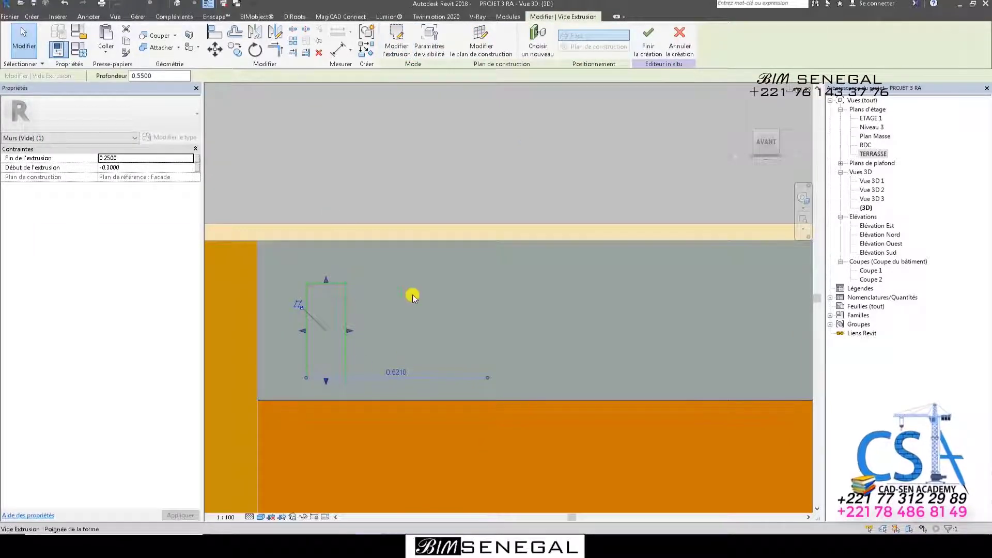
Finish the in-place component so that the void cuts the panel, and clear the selection
{"action": "scroll", "coordinate": [325, 219], "scroll_direction": "down", "scroll_amount": 1}
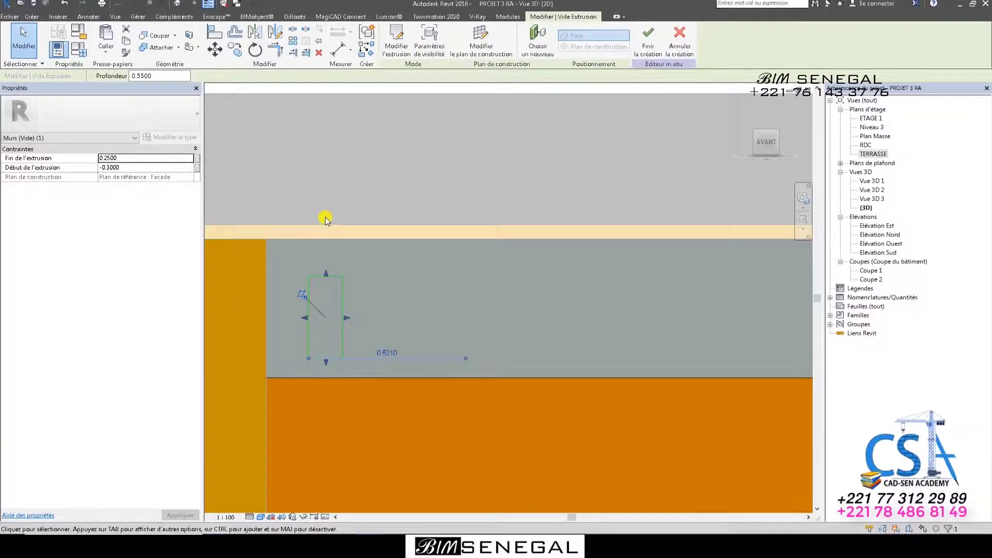
{"action": "left_click", "coordinate": [652, 41]}
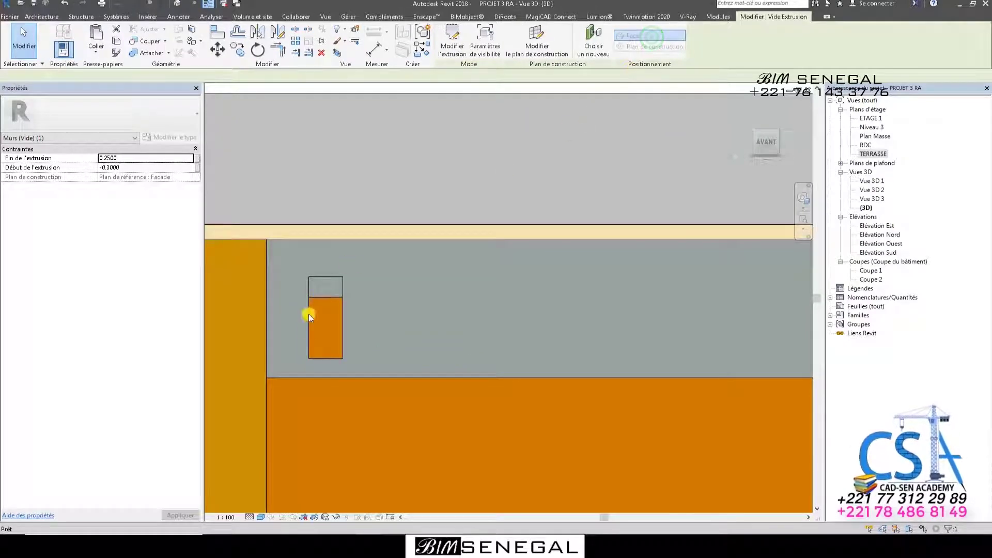
{"action": "key", "text": "Escape"}
{"action": "scroll", "coordinate": [422, 278], "scroll_direction": "down", "scroll_amount": 1}
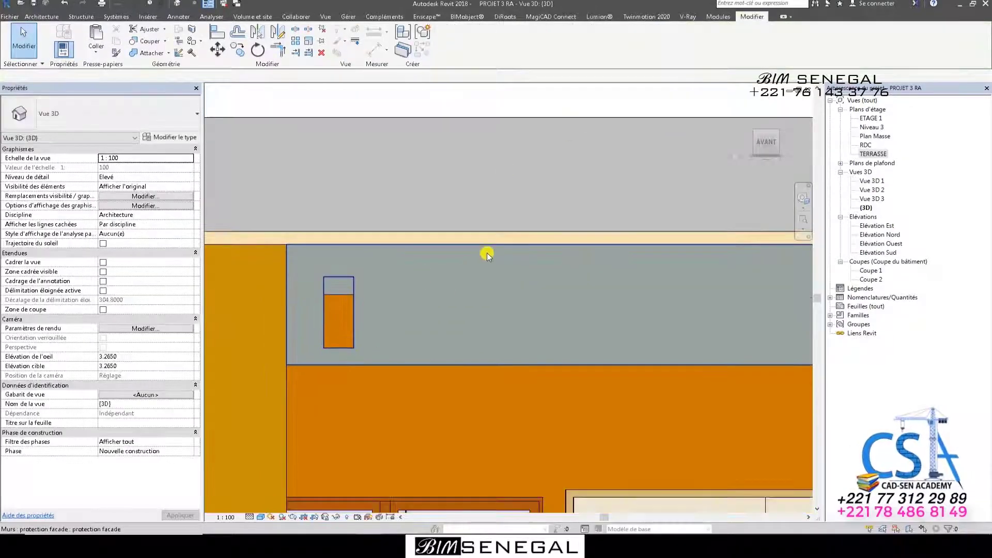
Orient the 3D view to an isometric corner and lower the void's top face below the wall edge behind the panel
{"action": "left_click", "coordinate": [178, 4]}
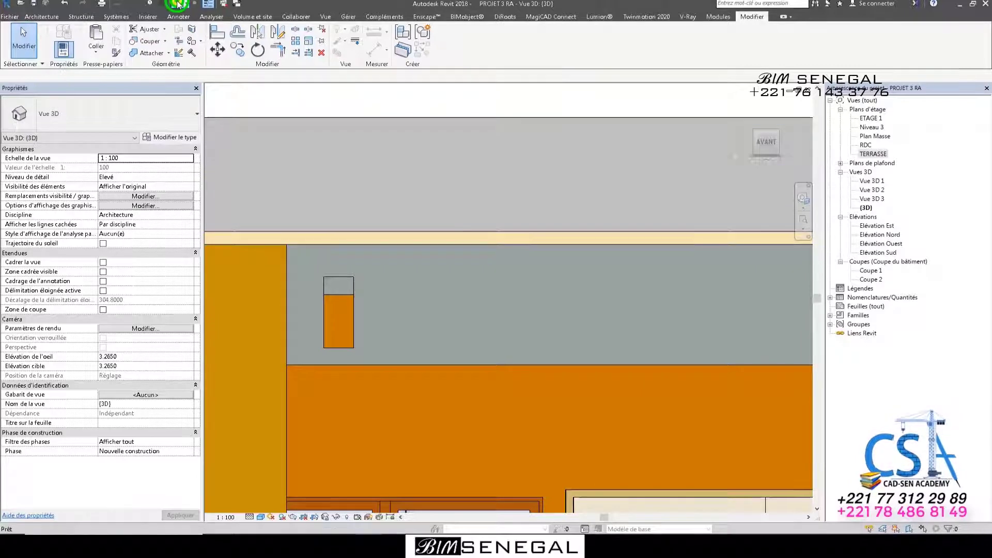
{"action": "left_click", "coordinate": [744, 109]}
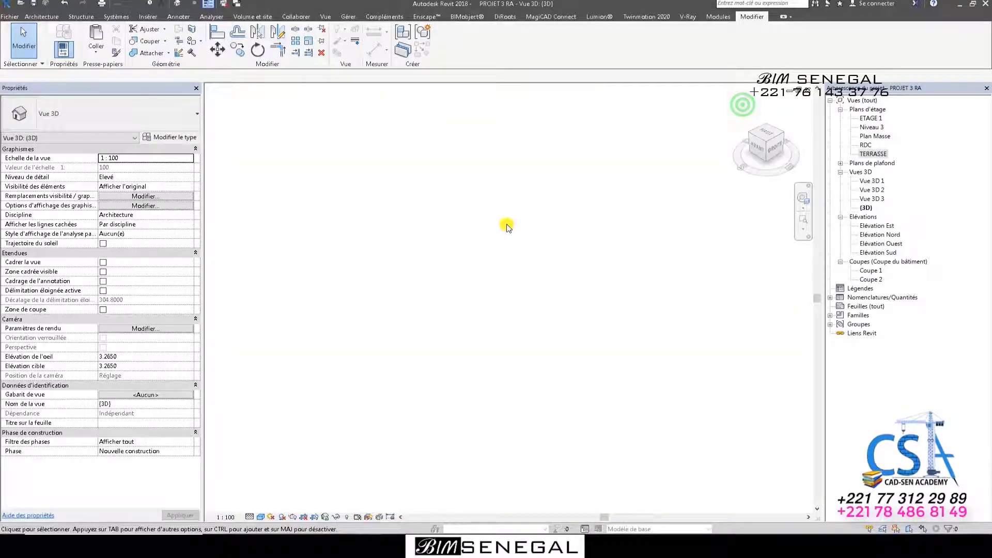
{"action": "scroll", "coordinate": [360, 286], "scroll_direction": "up", "scroll_amount": 10}
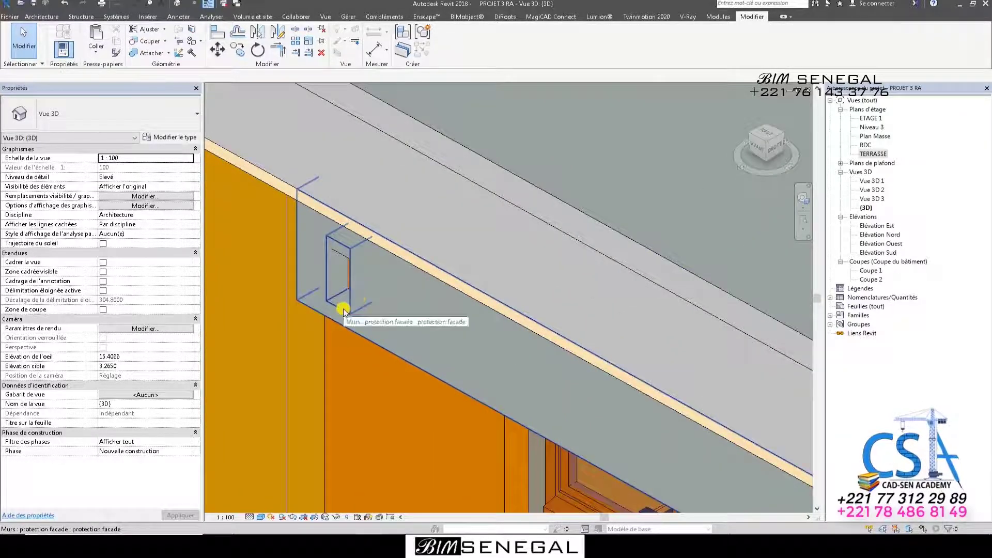
{"action": "left_click", "coordinate": [343, 308]}
{"action": "scroll", "coordinate": [343, 305], "scroll_direction": "up", "scroll_amount": 2}
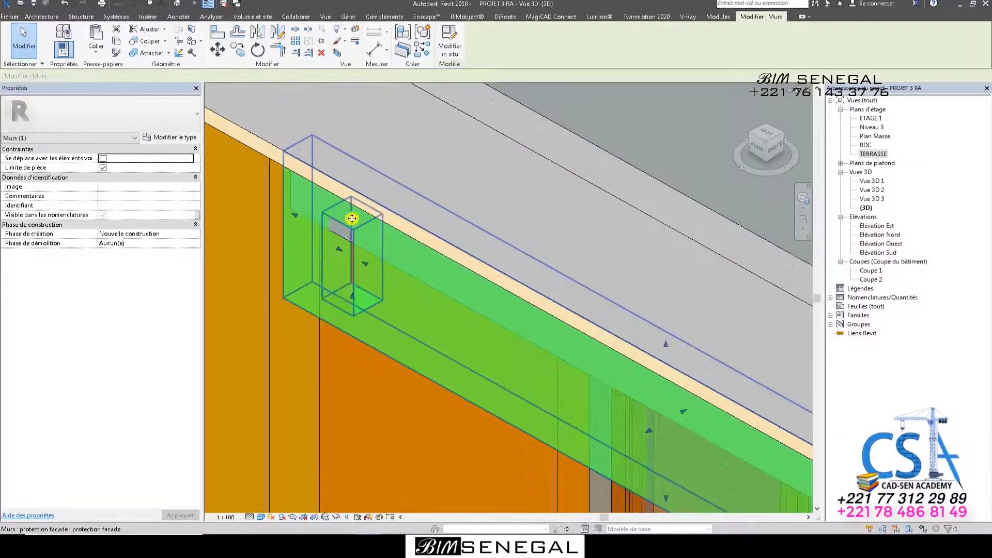
{"action": "left_click_drag", "start_coordinate": [351, 217], "coordinate": [339, 293]}
{"action": "scroll", "coordinate": [339, 292], "scroll_direction": "up", "scroll_amount": 2}
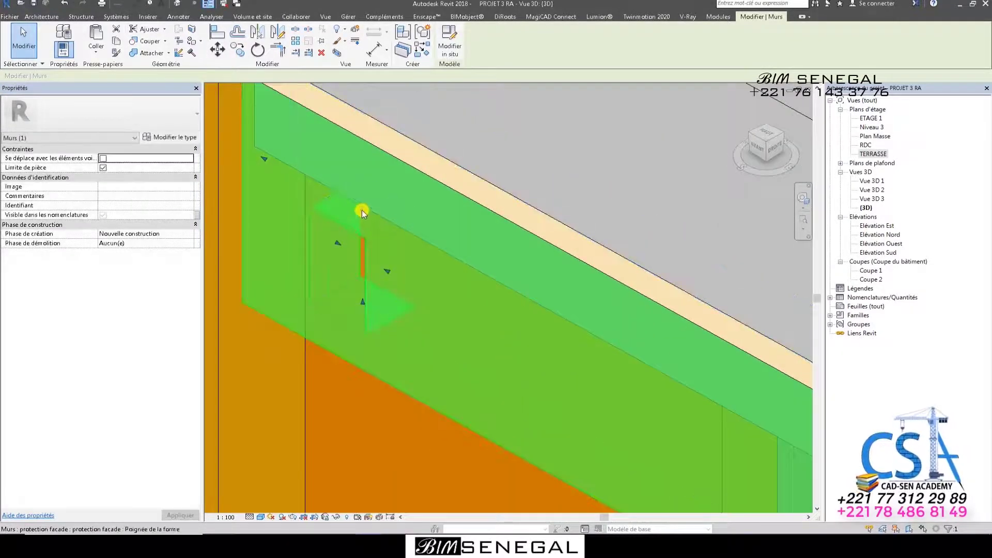
{"action": "left_click_drag", "start_coordinate": [361, 210], "coordinate": [362, 203]}
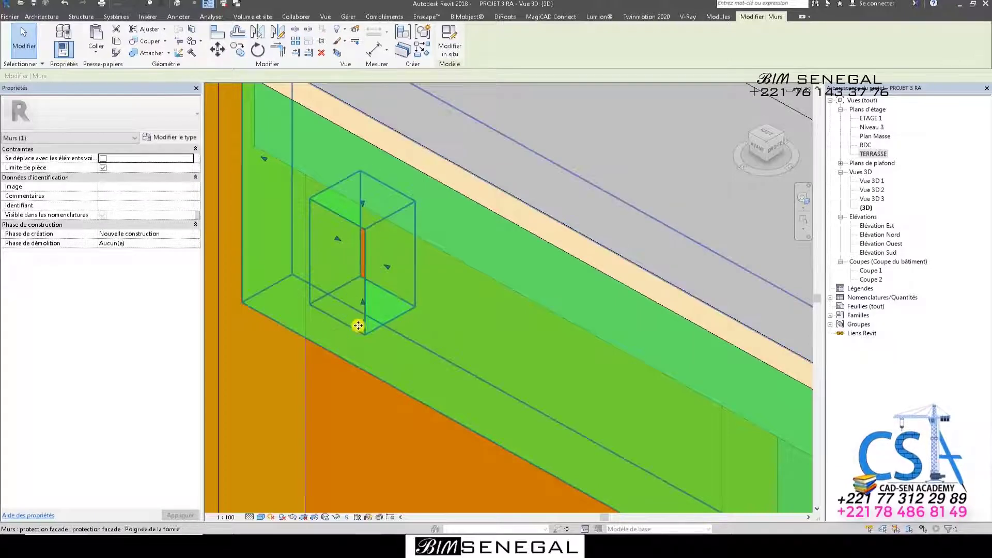
Return to the front (AVANT) view, stretch the void's lower edge downward and shift its left edge slightly inward
{"action": "left_click", "coordinate": [758, 150]}
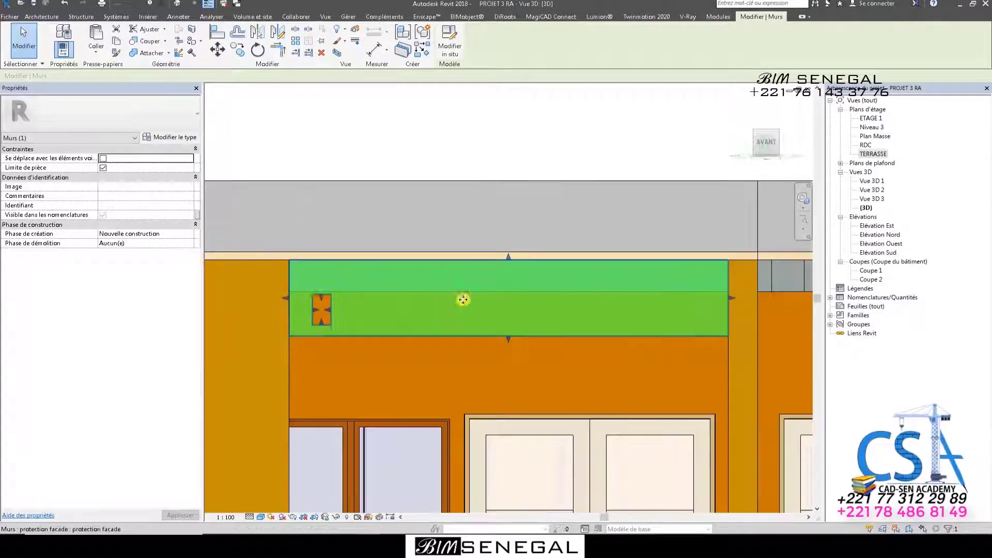
{"action": "scroll", "coordinate": [308, 298], "scroll_direction": "up", "scroll_amount": 4}
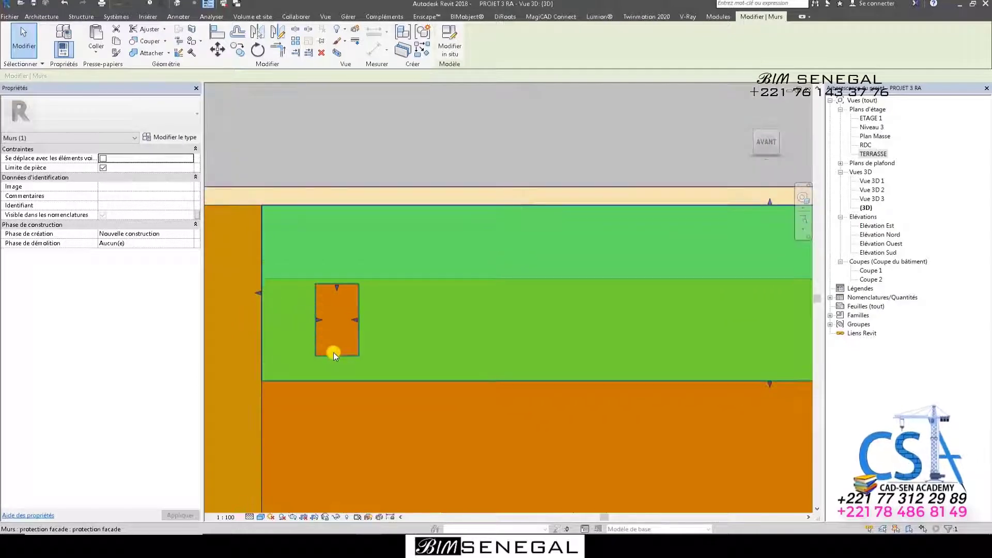
{"action": "left_click_drag", "start_coordinate": [336, 353], "coordinate": [334, 367]}
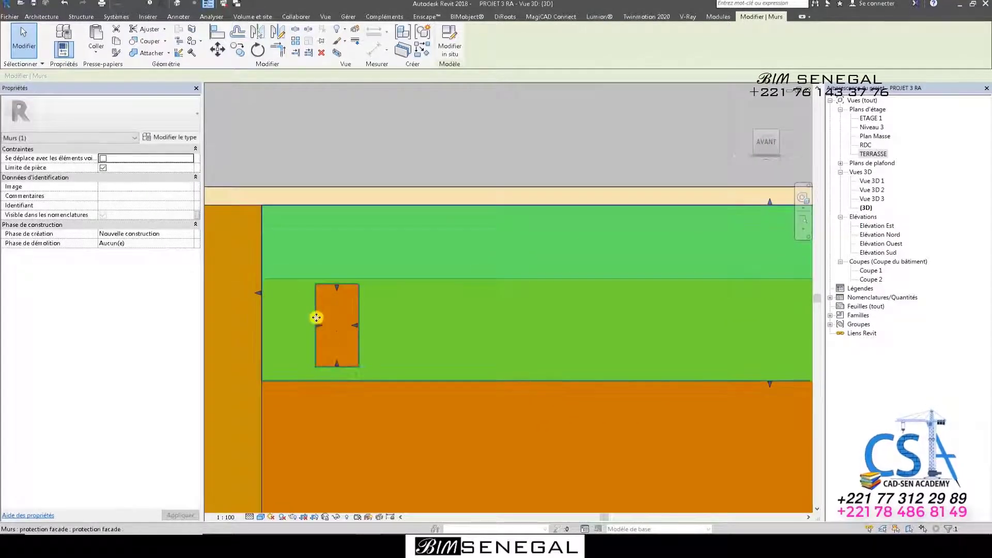
{"action": "left_click_drag", "start_coordinate": [320, 327], "coordinate": [322, 327]}
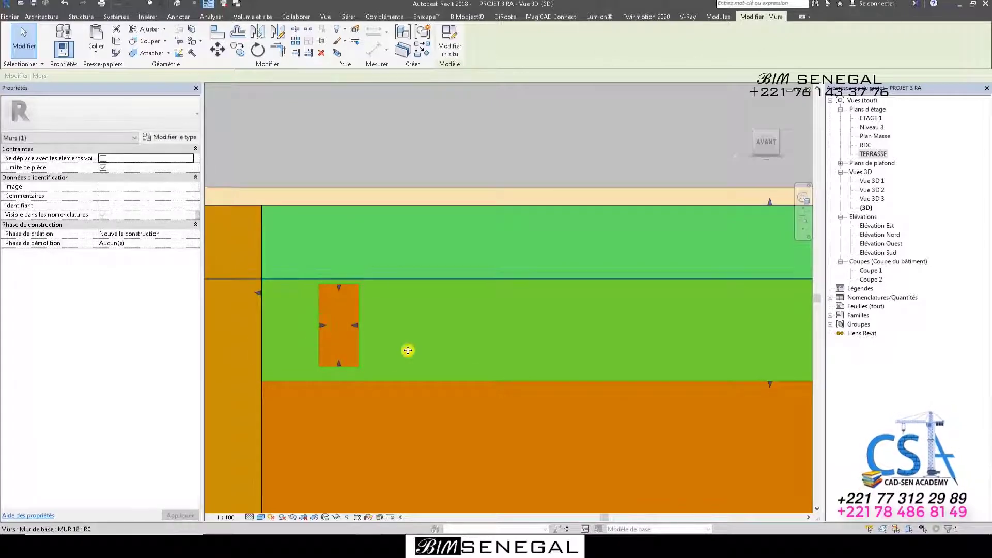
Reopen the façade protection component for in-place editing and copy the rectangular void once to its right
{"action": "left_click", "coordinate": [449, 37]}
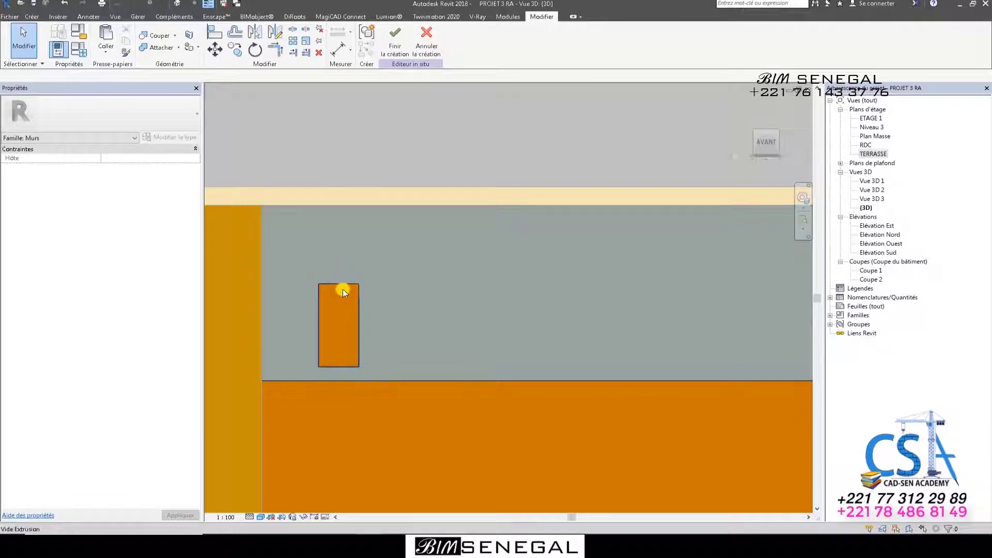
{"action": "left_click", "coordinate": [343, 288]}
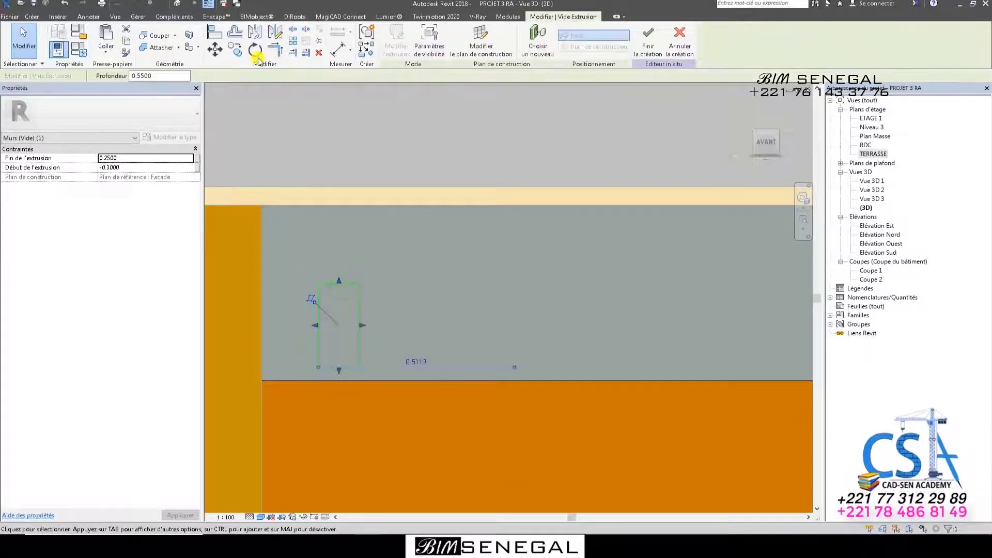
{"action": "left_click", "coordinate": [239, 52]}
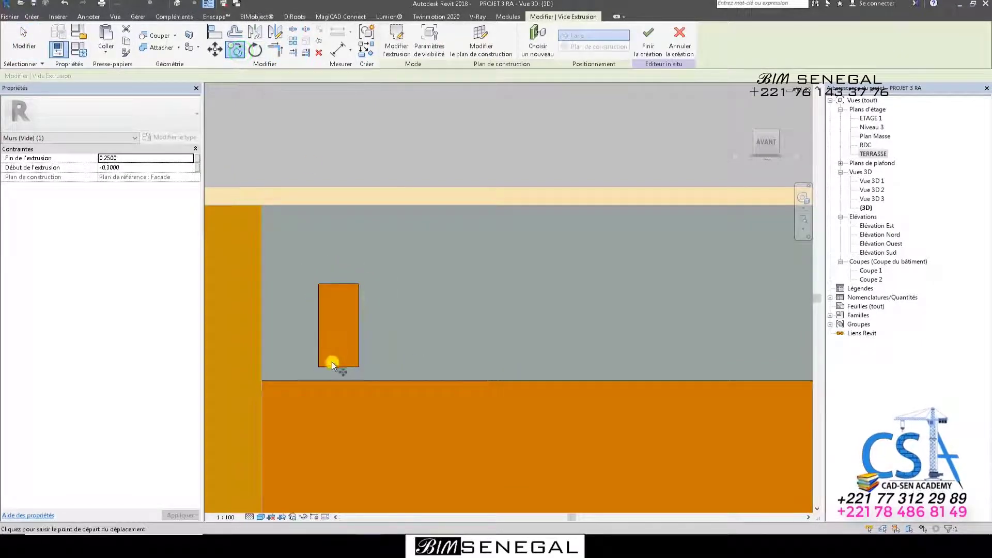
{"action": "left_click", "coordinate": [317, 368]}
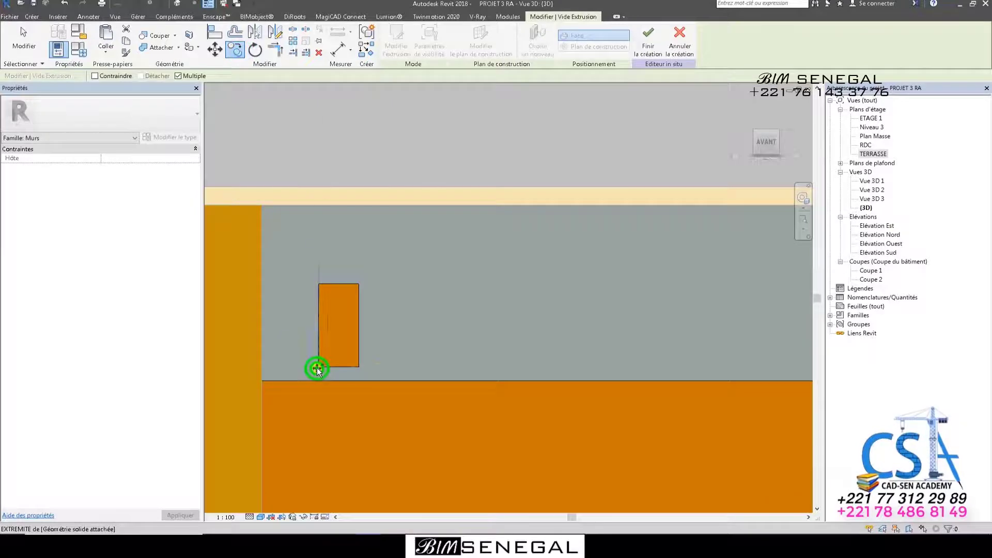
{"action": "left_click", "coordinate": [392, 368]}
{"action": "left_click", "coordinate": [19, 34]}
Copy the second void repeatedly at the same spacing to form a row of 13 openings across the panel
{"action": "left_click", "coordinate": [408, 286]}
{"action": "left_click", "coordinate": [236, 50]}
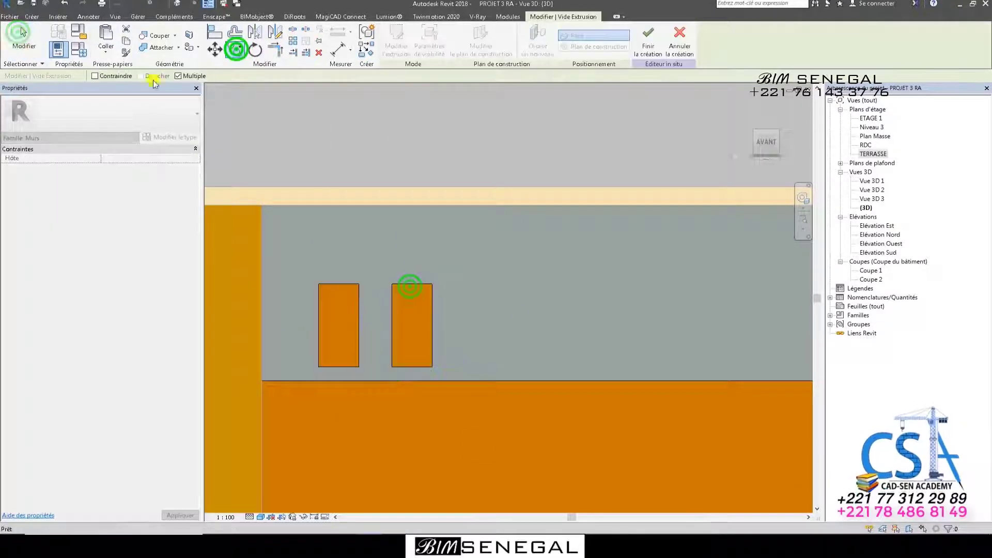
{"action": "left_click", "coordinate": [319, 367]}
{"action": "left_click", "coordinate": [394, 366]}
{"action": "left_click", "coordinate": [466, 366]}
{"action": "left_click", "coordinate": [540, 366]}
{"action": "scroll", "coordinate": [334, 310], "scroll_direction": "down", "scroll_amount": 3}
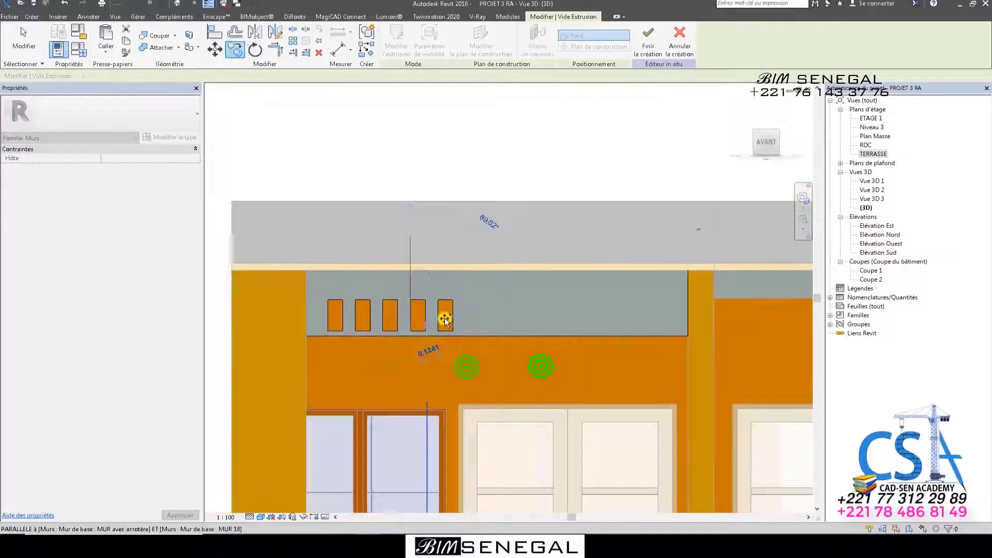
{"action": "scroll", "coordinate": [447, 320], "scroll_direction": "up", "scroll_amount": 3}
{"action": "left_click", "coordinate": [416, 340]}
{"action": "left_click", "coordinate": [483, 343]}
{"action": "left_click", "coordinate": [545, 340]}
{"action": "scroll", "coordinate": [434, 326], "scroll_direction": "down", "scroll_amount": 5}
{"action": "scroll", "coordinate": [566, 321], "scroll_direction": "up", "scroll_amount": 3}
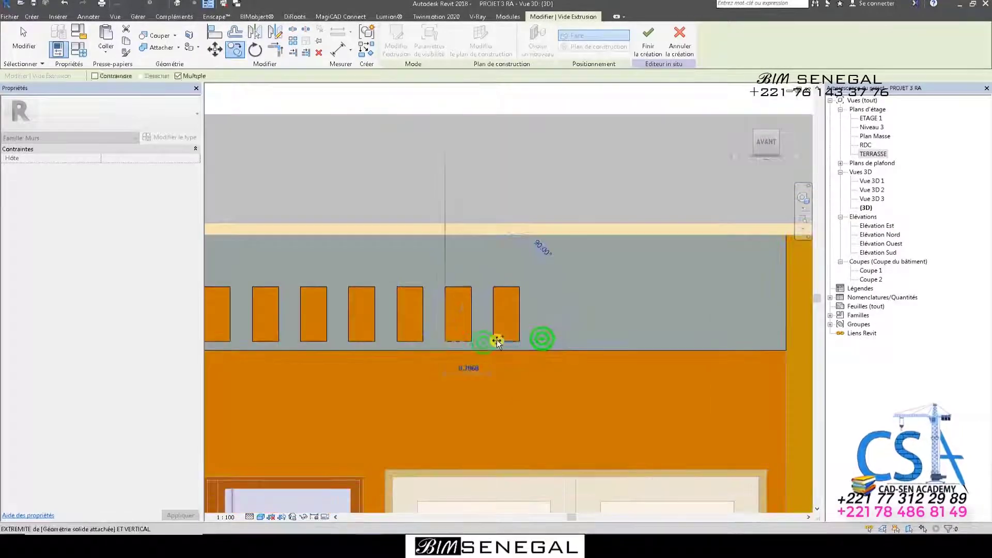
{"action": "left_click", "coordinate": [497, 340]}
{"action": "left_click", "coordinate": [541, 341]}
{"action": "left_click", "coordinate": [588, 340]}
{"action": "left_click", "coordinate": [638, 341]}
{"action": "left_click", "coordinate": [685, 339]}
{"action": "scroll", "coordinate": [682, 311], "scroll_direction": "down", "scroll_amount": 3}
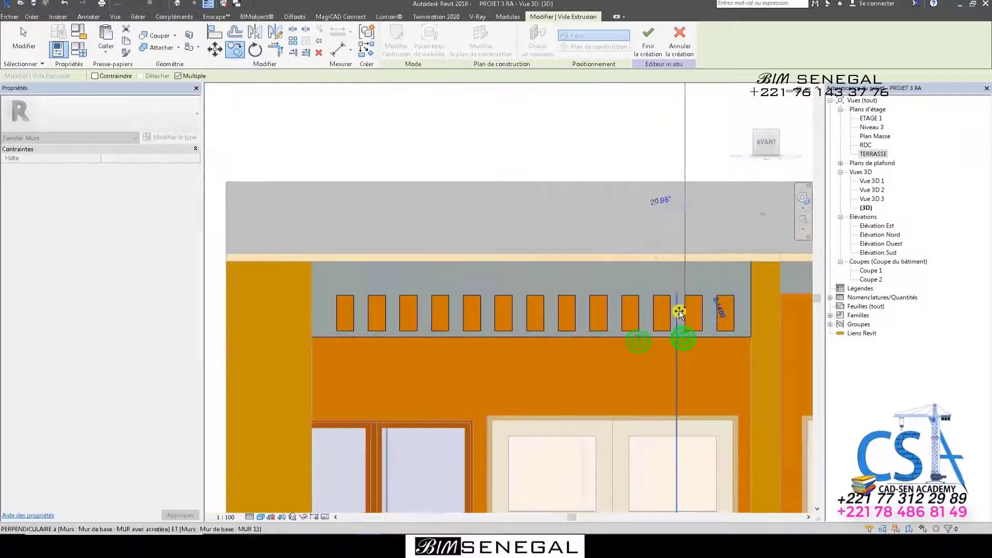
{"action": "key", "text": "Escape"}
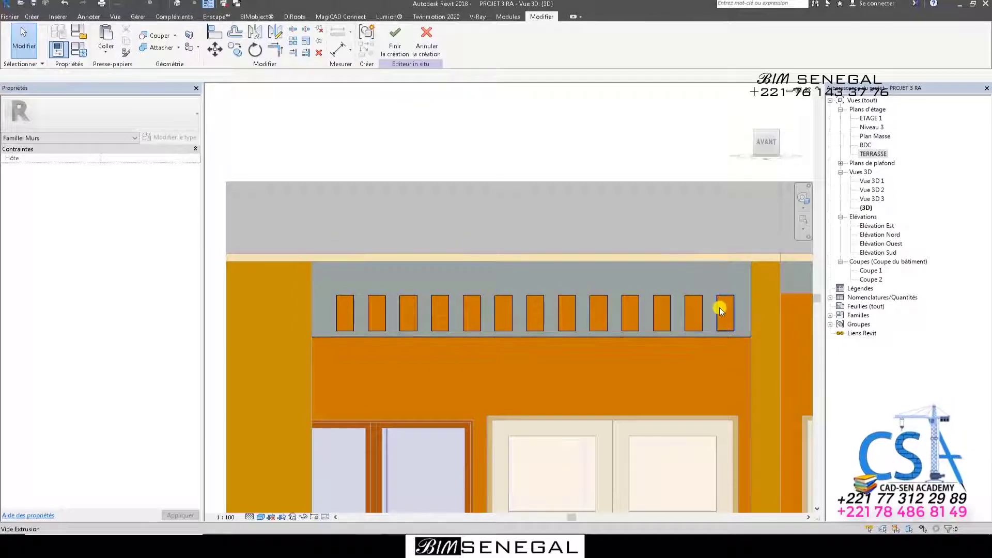
Select all 13 voids, nudge the row slightly left to balance it within the panel, and finish the in-place edit
{"action": "left_click", "coordinate": [700, 309]}
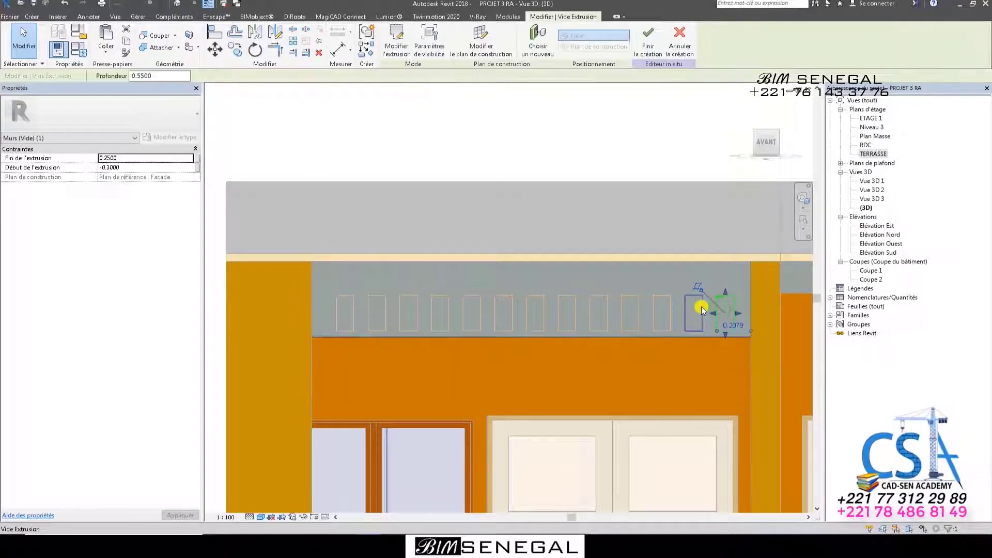
{"action": "left_click", "coordinate": [668, 303], "text": "ctrl"}
{"action": "left_click", "coordinate": [641, 306], "text": "ctrl"}
{"action": "left_click", "coordinate": [625, 306], "text": "ctrl"}
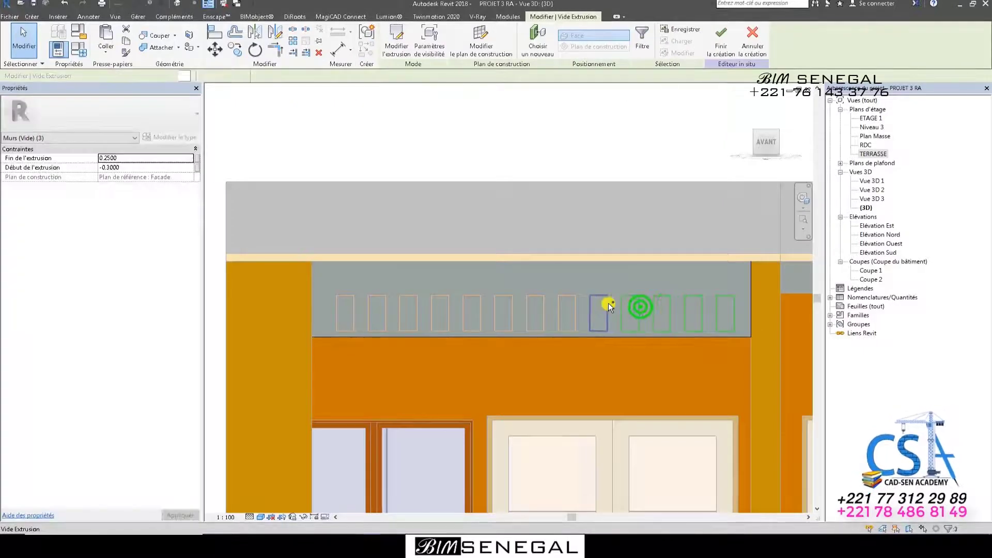
{"action": "left_click", "coordinate": [600, 308], "text": "ctrl"}
{"action": "left_click", "coordinate": [574, 309], "text": "ctrl"}
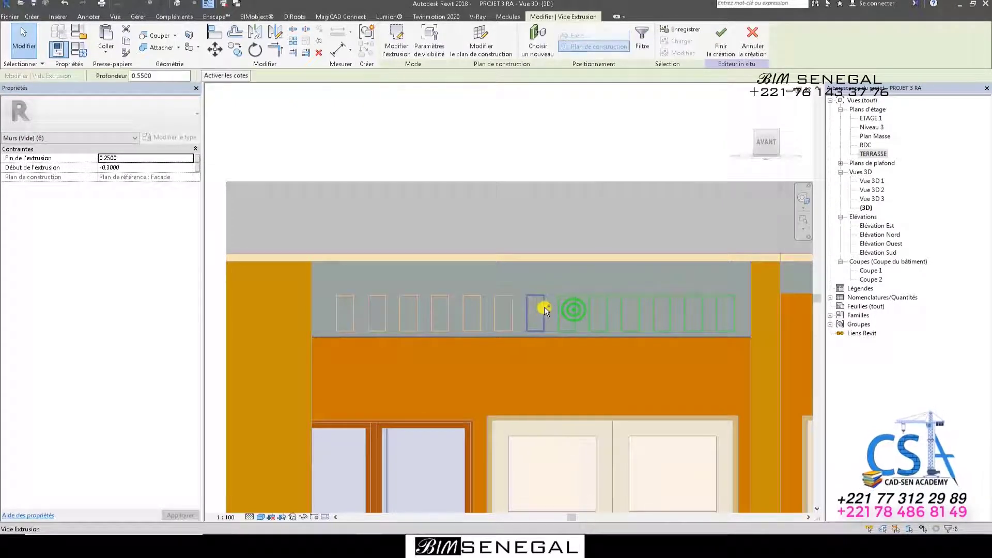
{"action": "left_click", "coordinate": [514, 307], "text": "ctrl"}
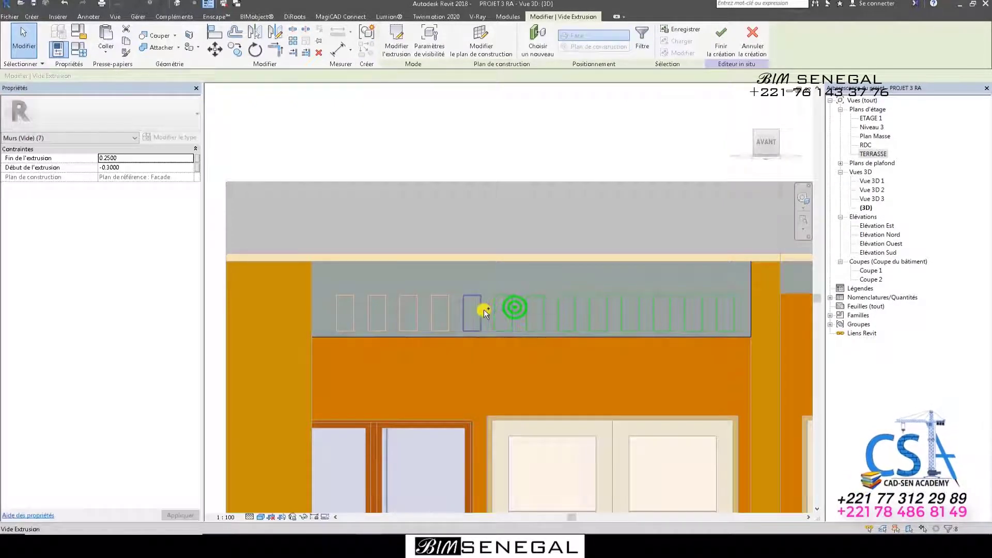
{"action": "left_click", "coordinate": [483, 310], "text": "ctrl"}
{"action": "left_click", "coordinate": [449, 310], "text": "ctrl"}
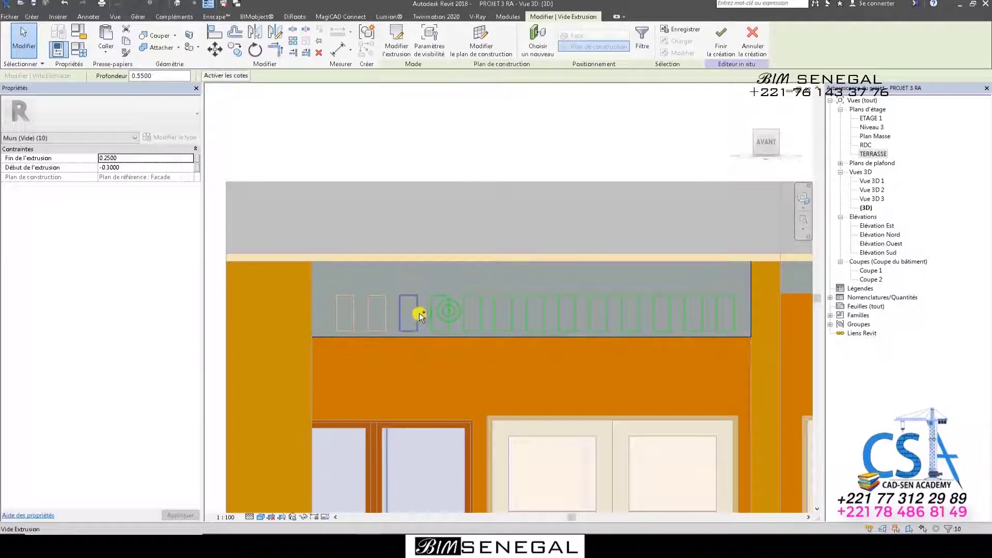
{"action": "left_click", "coordinate": [418, 313], "text": "ctrl"}
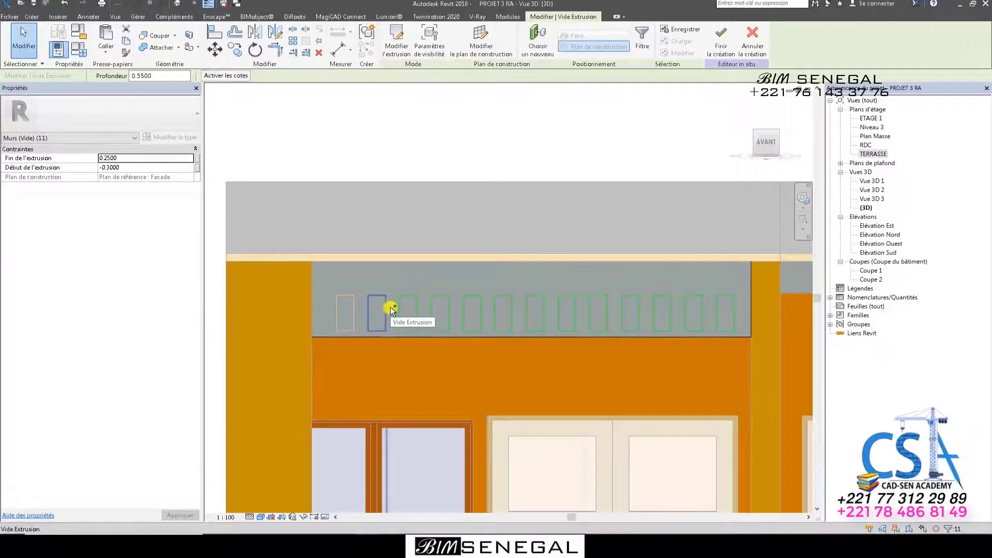
{"action": "left_click", "coordinate": [389, 307], "text": "ctrl"}
{"action": "left_click", "coordinate": [356, 309], "text": "ctrl"}
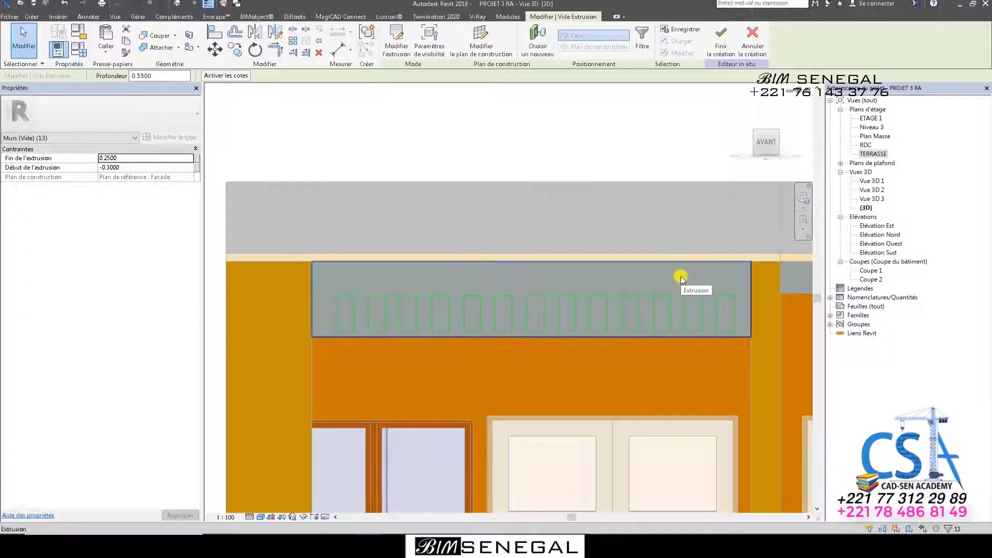
{"action": "key", "text": "Left"}
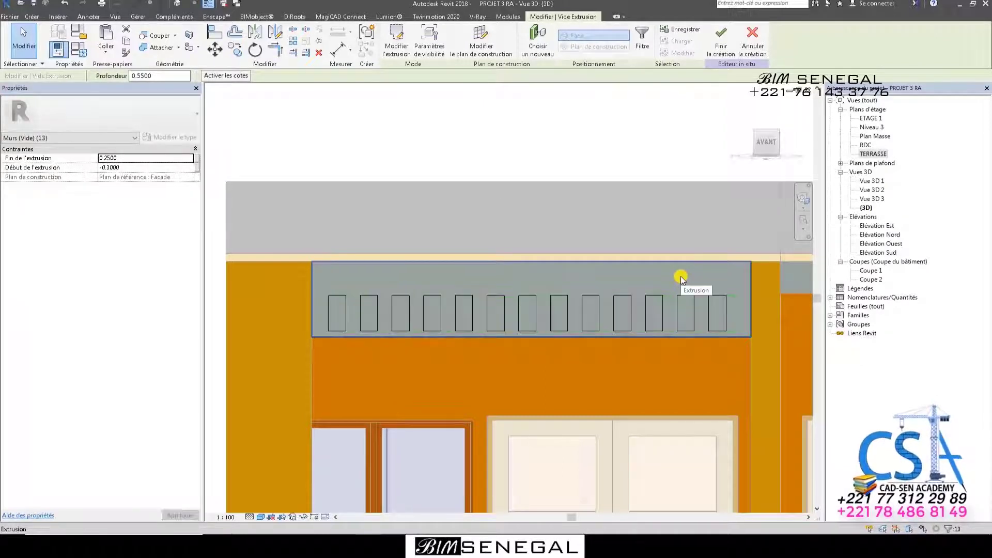
{"action": "key", "text": "Right"}
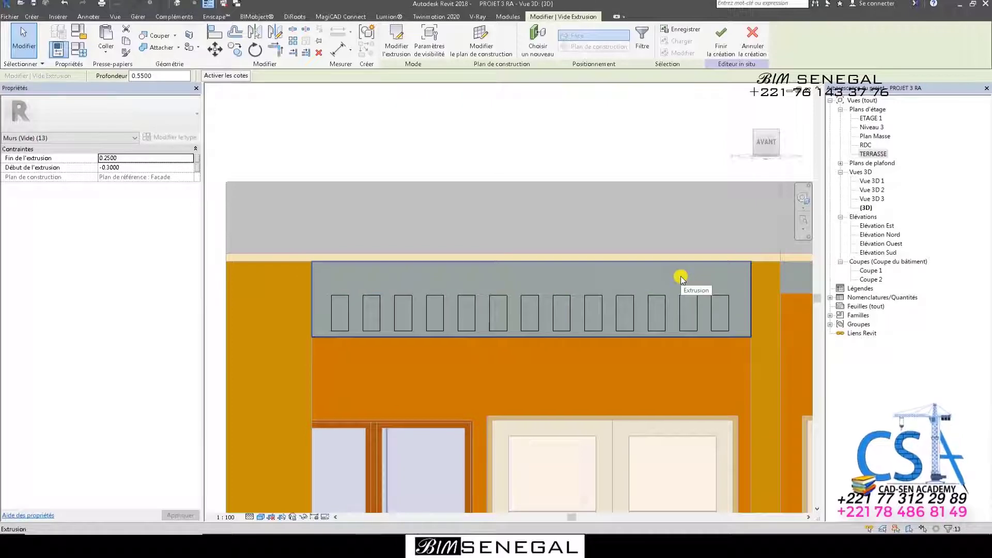
{"action": "left_click", "coordinate": [721, 38]}
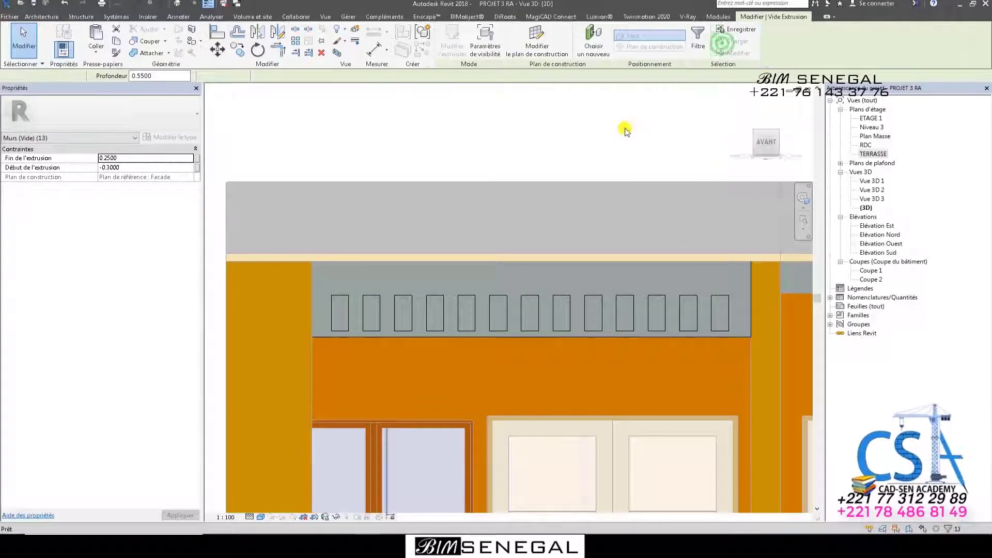
{"action": "left_click", "coordinate": [396, 108]}
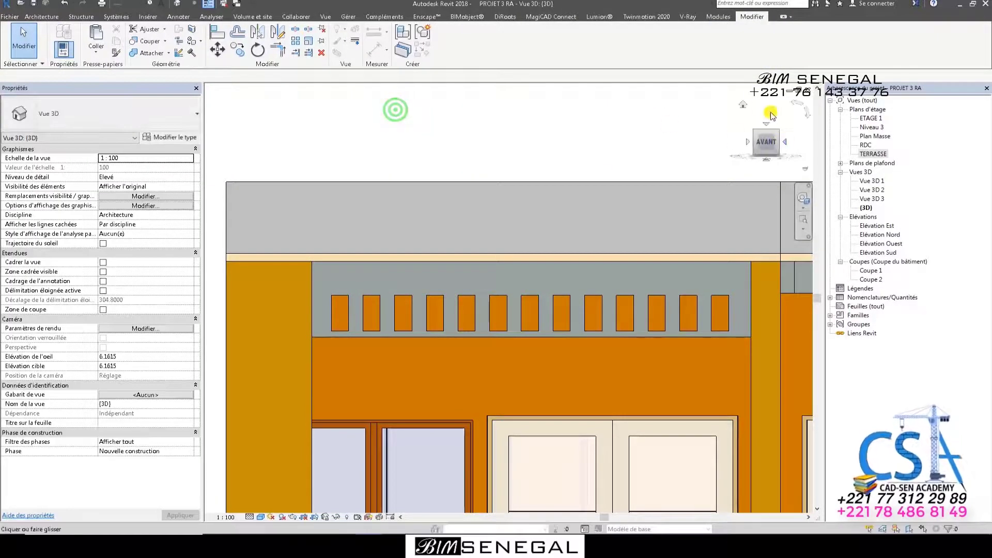
Inspect the perforated façade protection element above the balcony from the home 3D view and a lower corner angle
{"action": "left_click", "coordinate": [741, 105]}
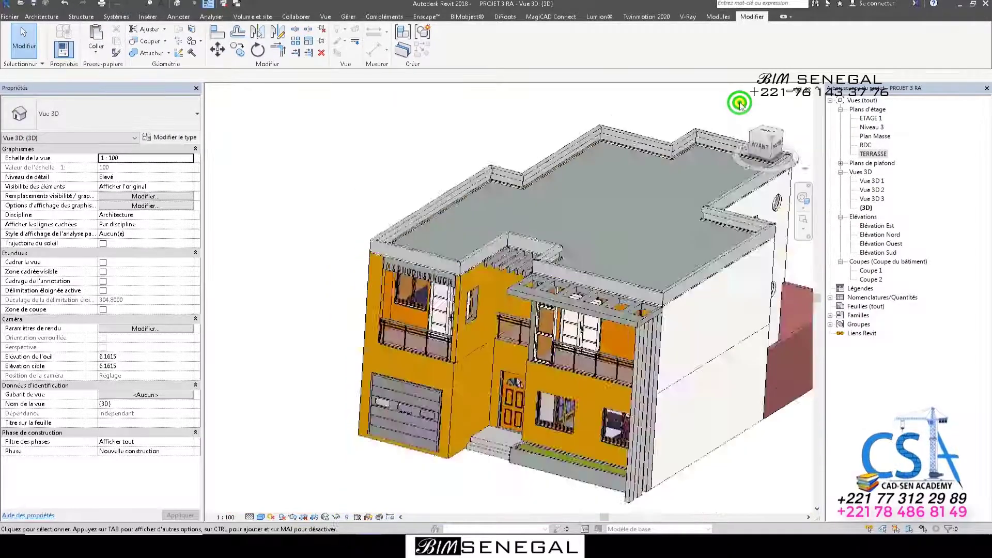
{"action": "scroll", "coordinate": [260, 276], "scroll_direction": "up", "scroll_amount": 4}
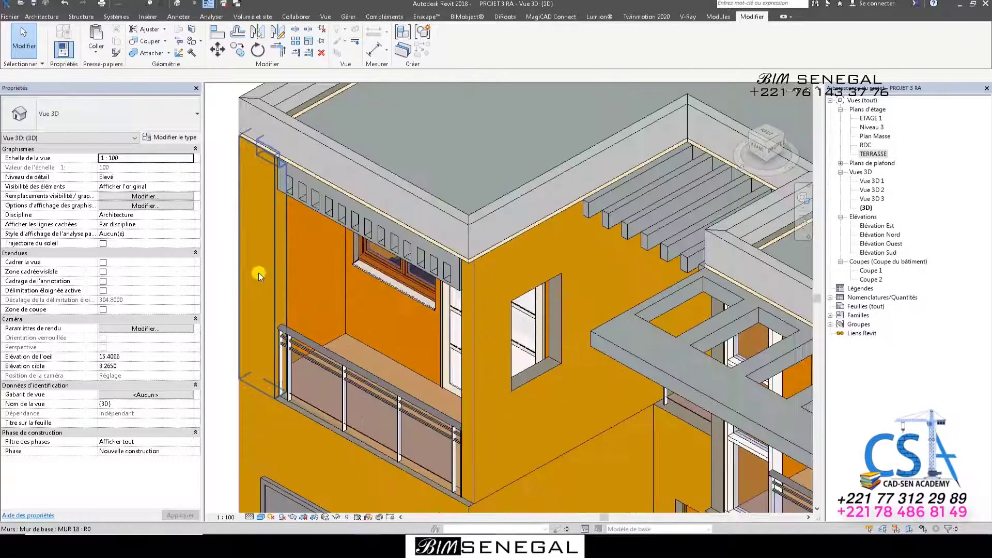
{"action": "left_click", "coordinate": [461, 269]}
{"action": "scroll", "coordinate": [367, 246], "scroll_direction": "up", "scroll_amount": 3}
{"action": "scroll", "coordinate": [373, 222], "scroll_direction": "up", "scroll_amount": 3}
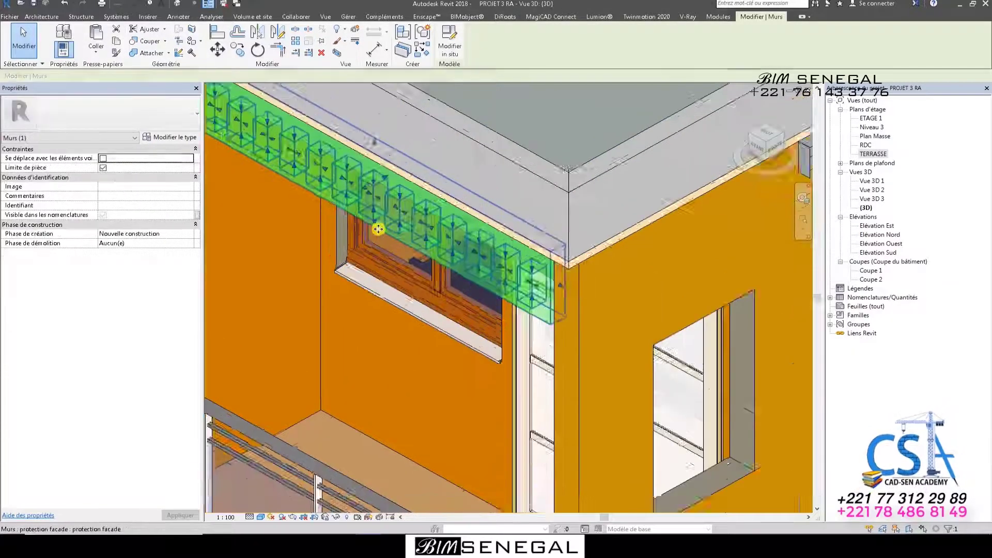
{"action": "left_click_drag", "start_coordinate": [376, 222], "coordinate": [374, 237]}
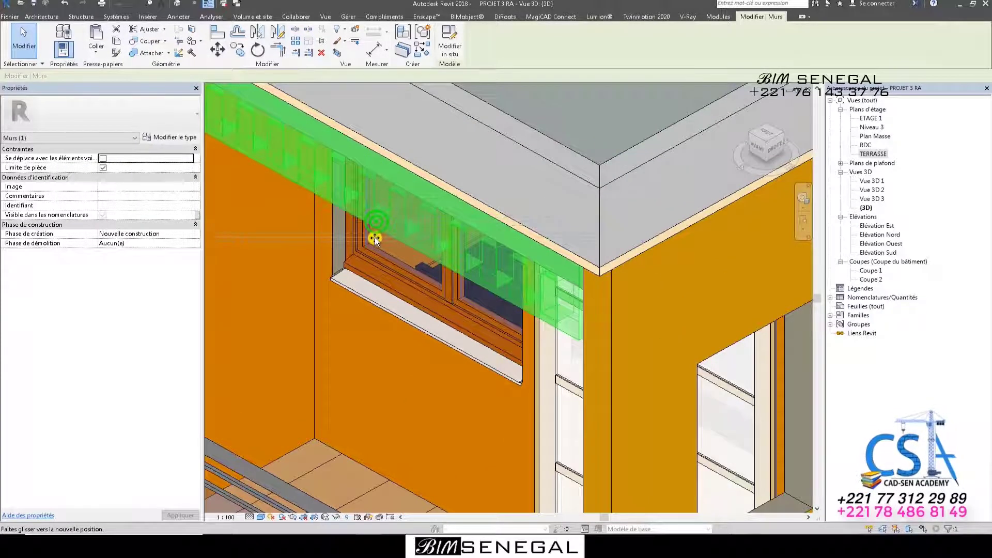
{"action": "scroll", "coordinate": [495, 289], "scroll_direction": "down", "scroll_amount": 2}
{"action": "scroll", "coordinate": [495, 288], "scroll_direction": "down", "scroll_amount": 3}
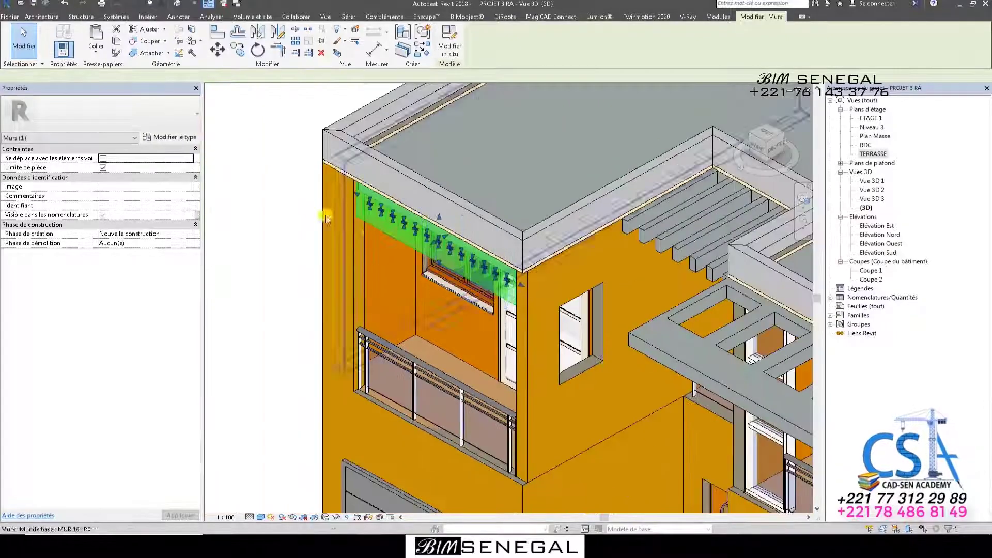
{"action": "left_click", "coordinate": [292, 208]}
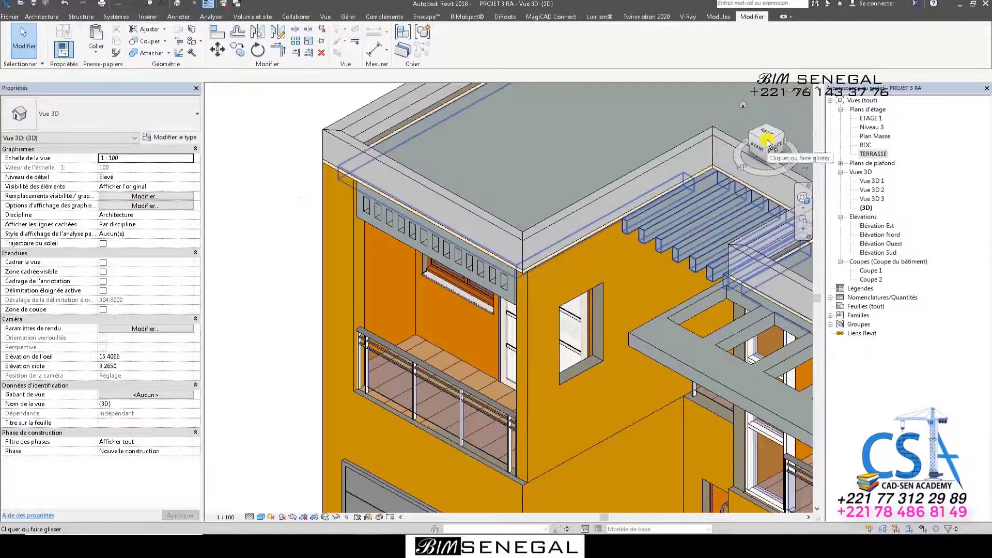
{"action": "left_click", "coordinate": [766, 144]}
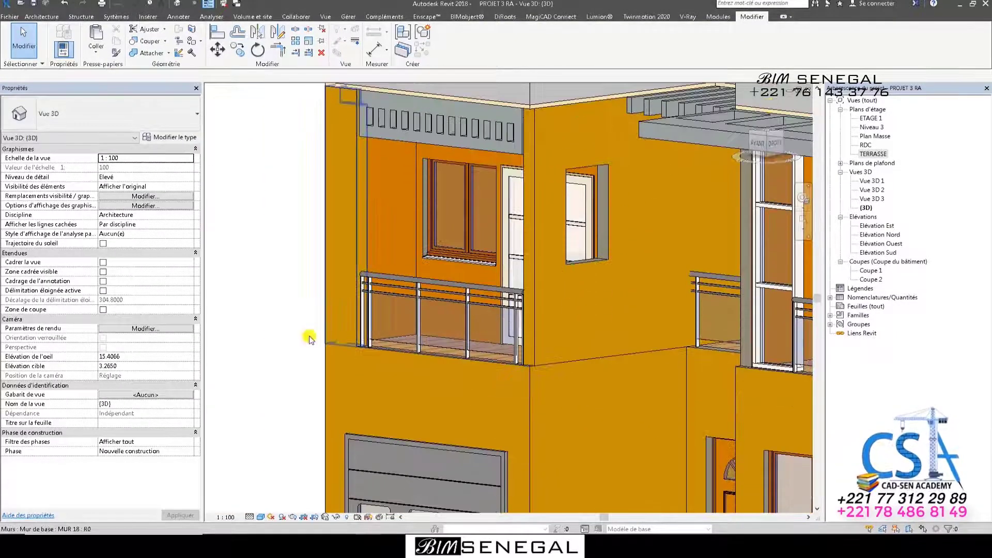
{"action": "scroll", "coordinate": [311, 336], "scroll_direction": "down", "scroll_amount": 2}
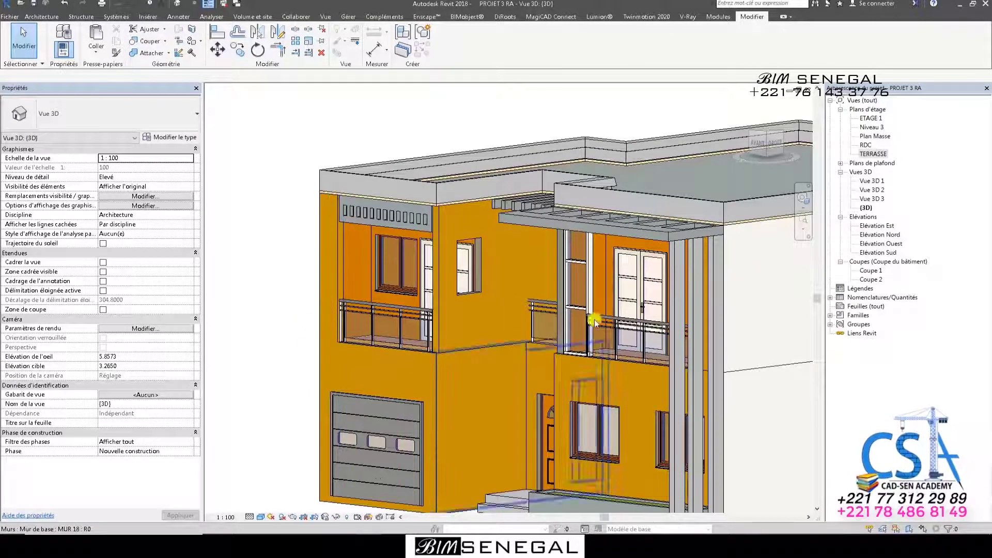
Return to the front (AVANT) view and create an in-place component in the Murs category named "devanture"
{"action": "left_click", "coordinate": [763, 149]}
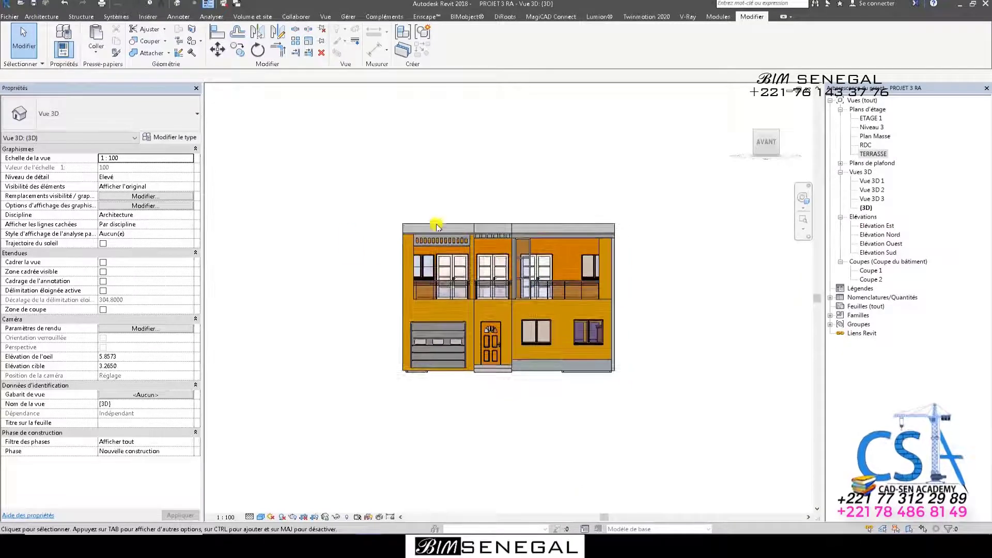
{"action": "scroll", "coordinate": [436, 227], "scroll_direction": "up", "scroll_amount": 5}
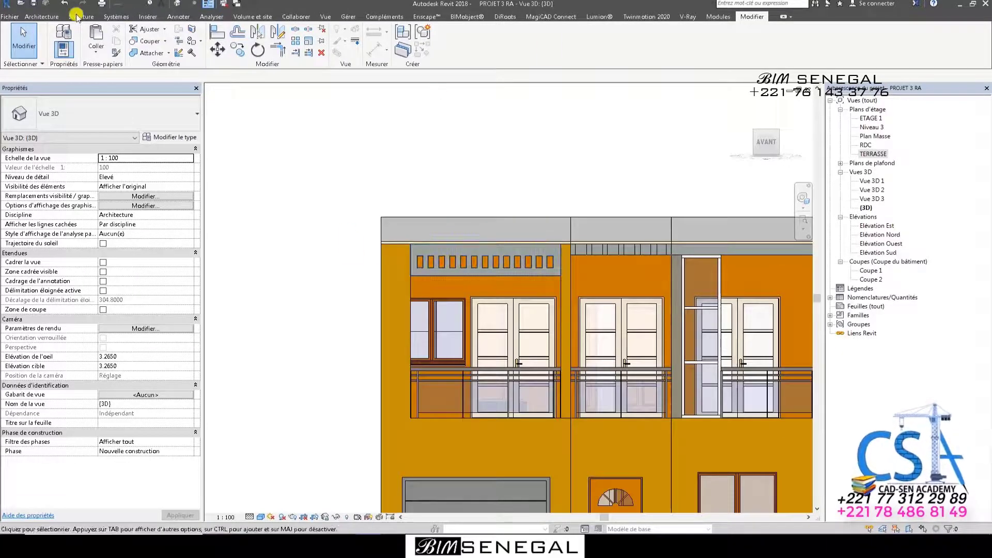
{"action": "left_click", "coordinate": [48, 21]}
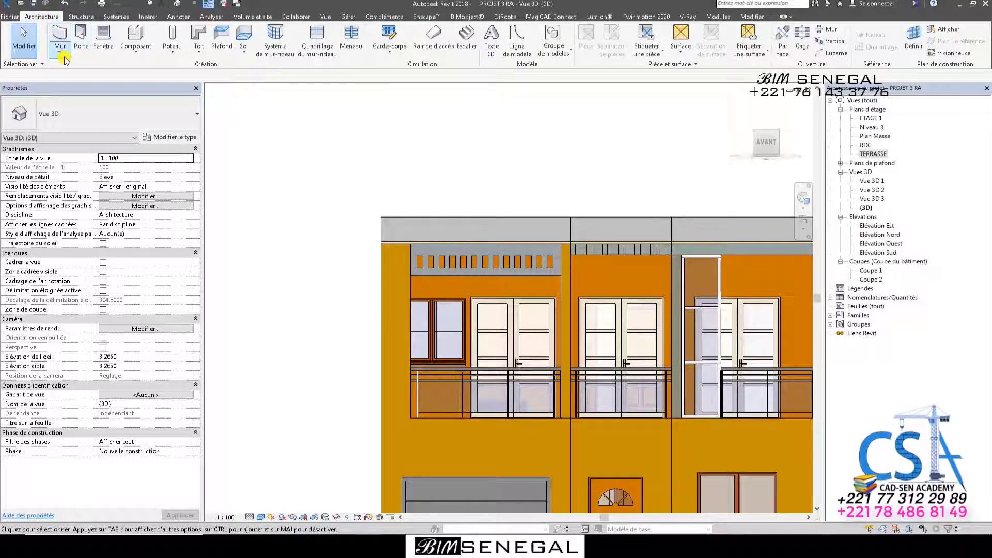
{"action": "left_click", "coordinate": [132, 56]}
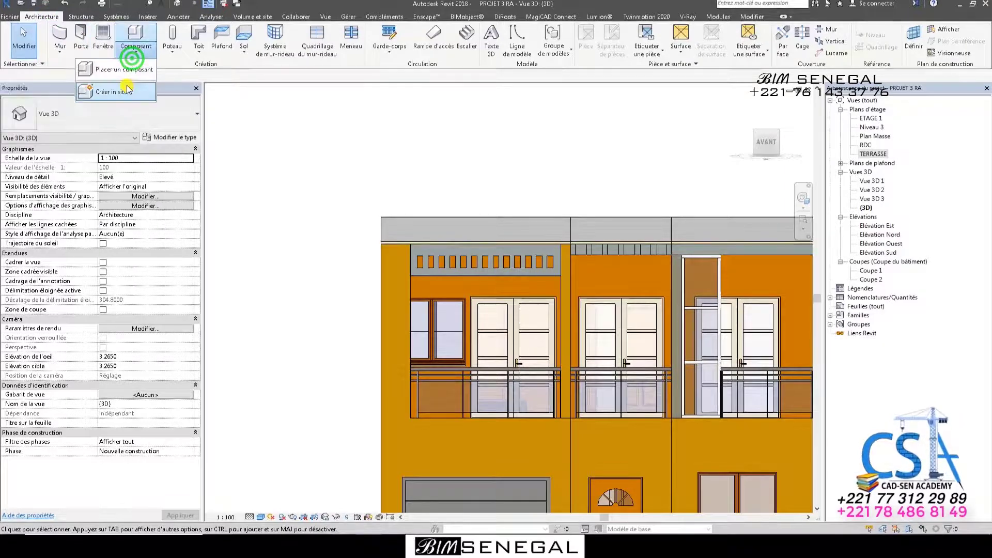
{"action": "left_click", "coordinate": [125, 90]}
{"action": "scroll", "coordinate": [377, 178], "scroll_direction": "down", "scroll_amount": 3}
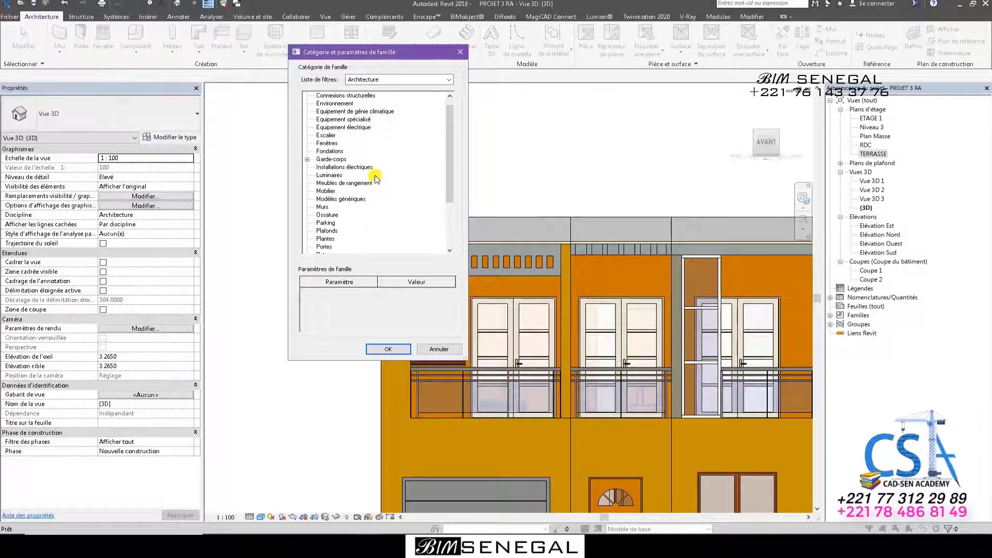
{"action": "left_click", "coordinate": [322, 206]}
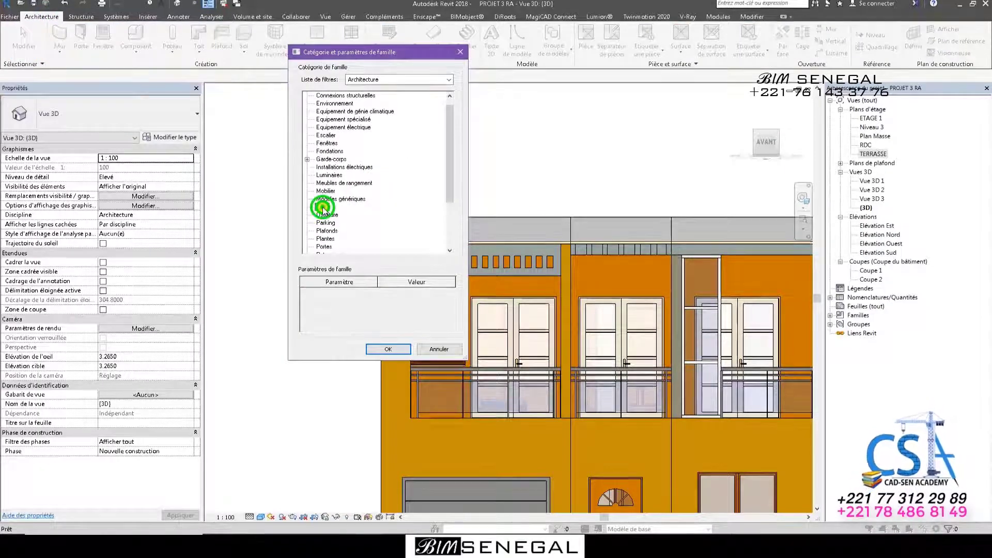
{"action": "left_click", "coordinate": [387, 350]}
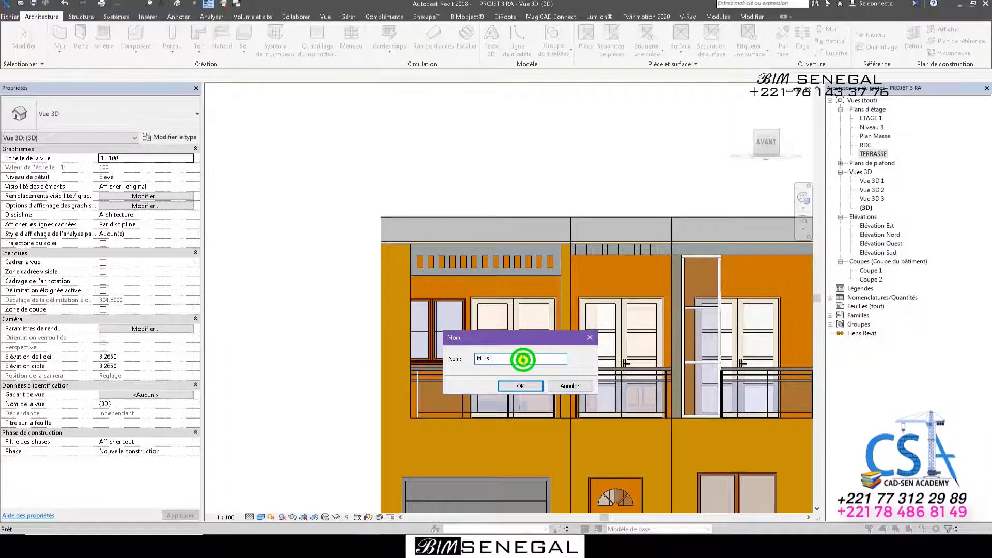
{"action": "left_click_drag", "start_coordinate": [524, 360], "coordinate": [468, 363]}
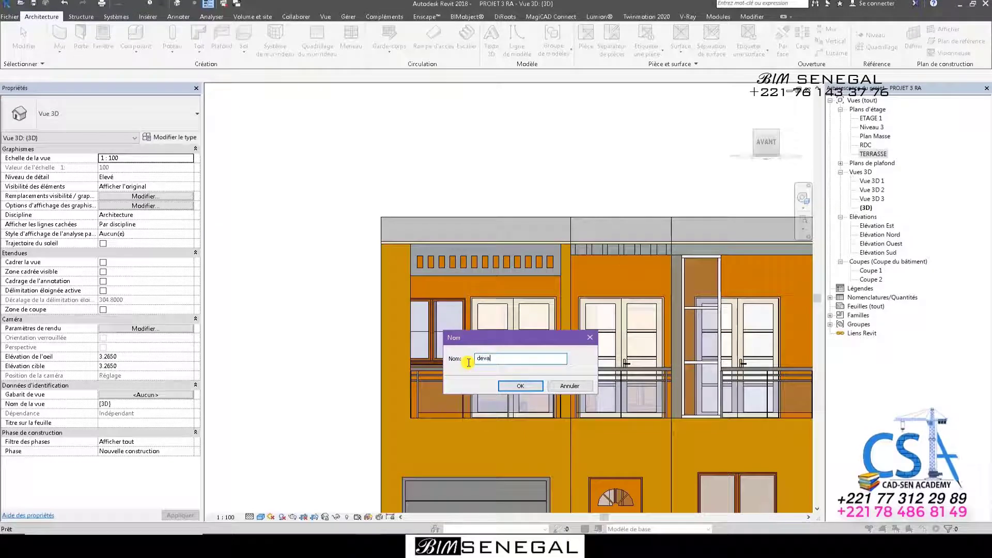
{"action": "type", "text": "nture"}
{"action": "key", "text": "Return"}
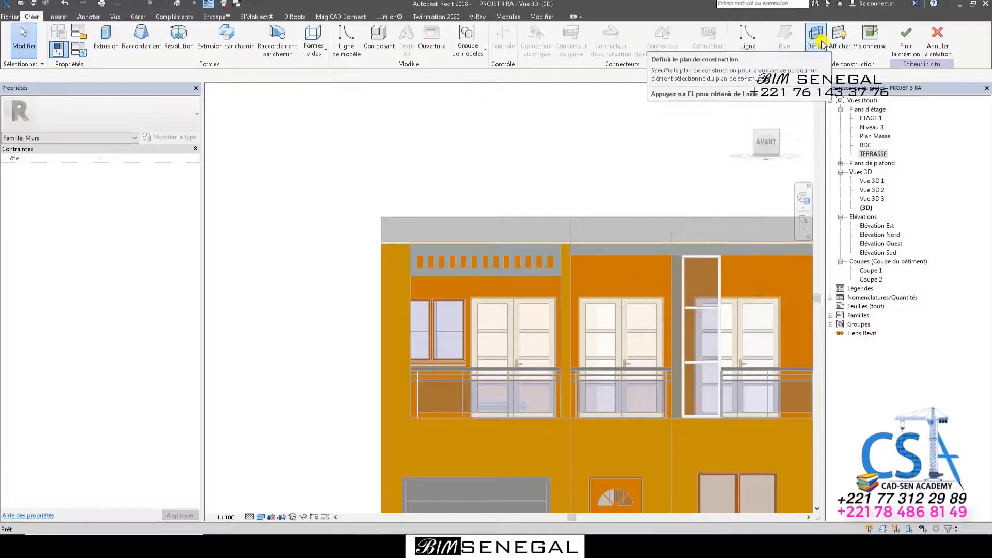
Define the work plane by picking the front face of the narrow wall beside the upper-floor balcony window
{"action": "left_click", "coordinate": [819, 43]}
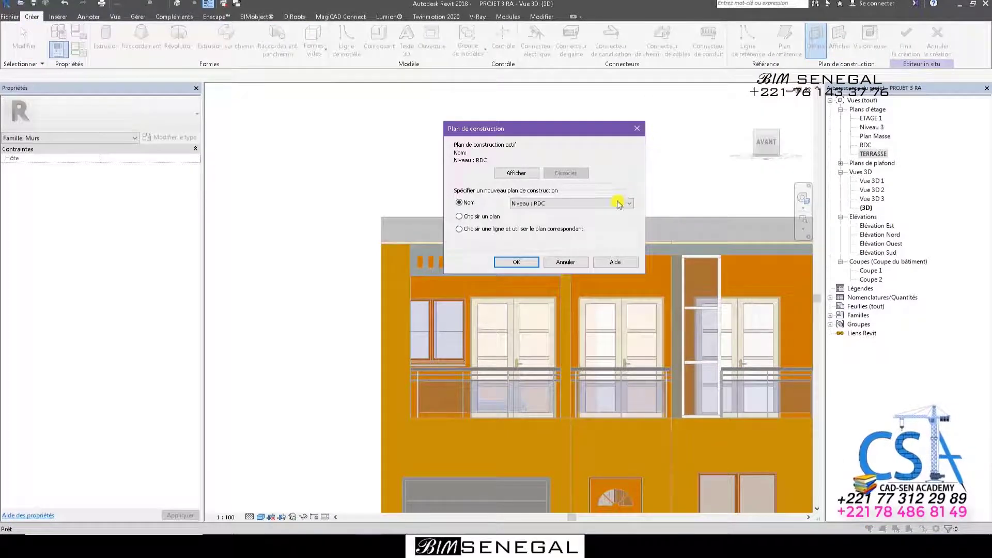
{"action": "left_click", "coordinate": [618, 204]}
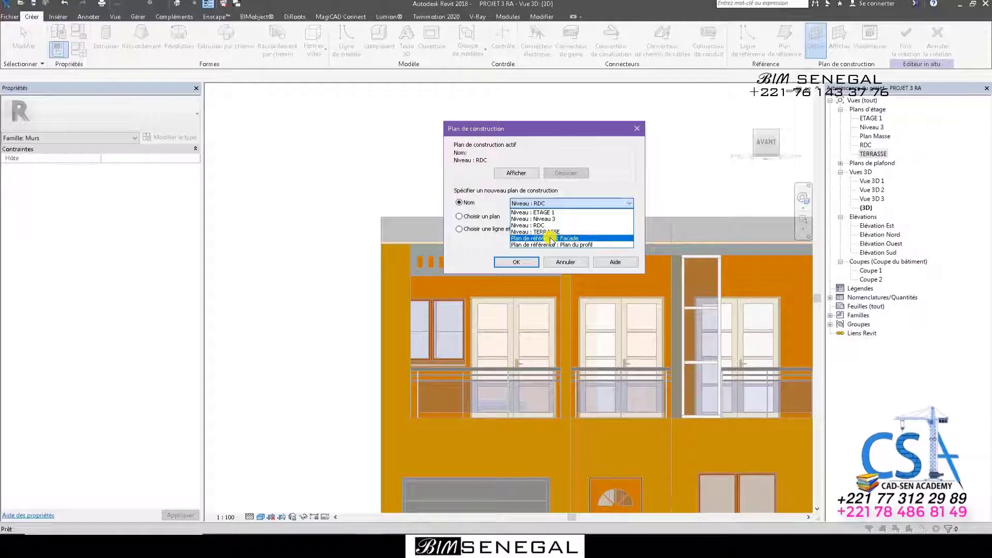
{"action": "left_click", "coordinate": [572, 141]}
{"action": "left_click_drag", "start_coordinate": [581, 126], "coordinate": [623, 109]}
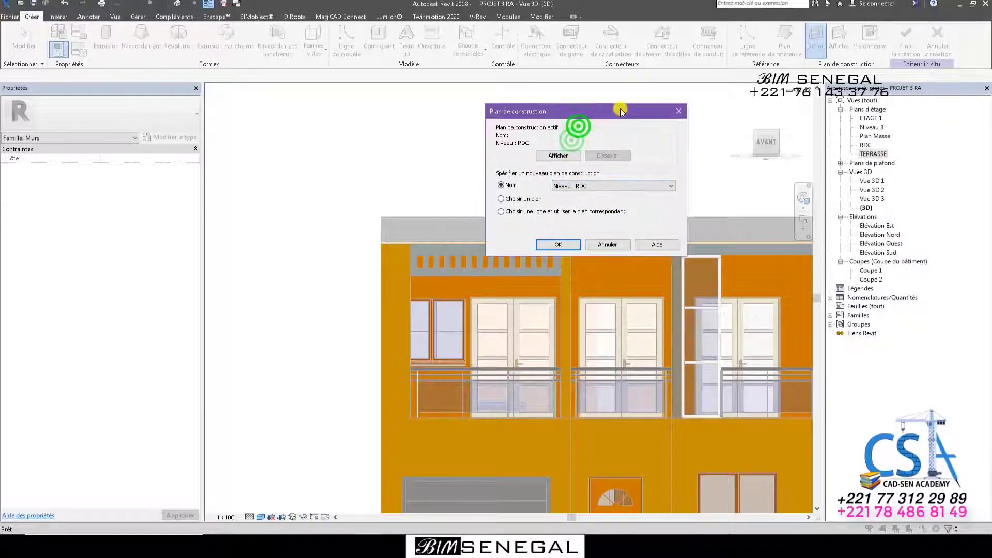
{"action": "left_click", "coordinate": [558, 245]}
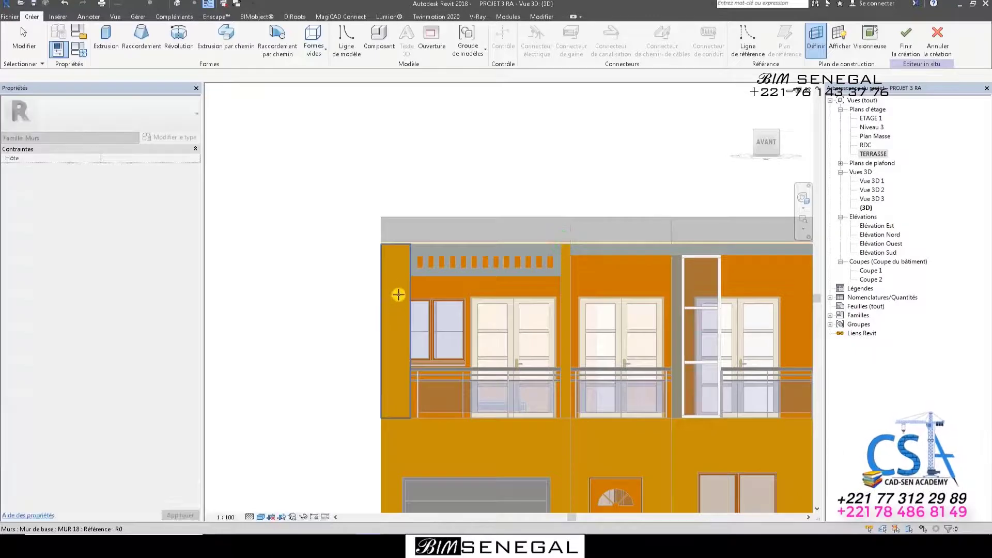
{"action": "left_click", "coordinate": [398, 295]}
Start an extrusion and sketch its first line, about 0.52 m long, across the top of the narrow wall beside the upper-floor balcony window
{"action": "scroll", "coordinate": [423, 411], "scroll_direction": "up", "scroll_amount": 2}
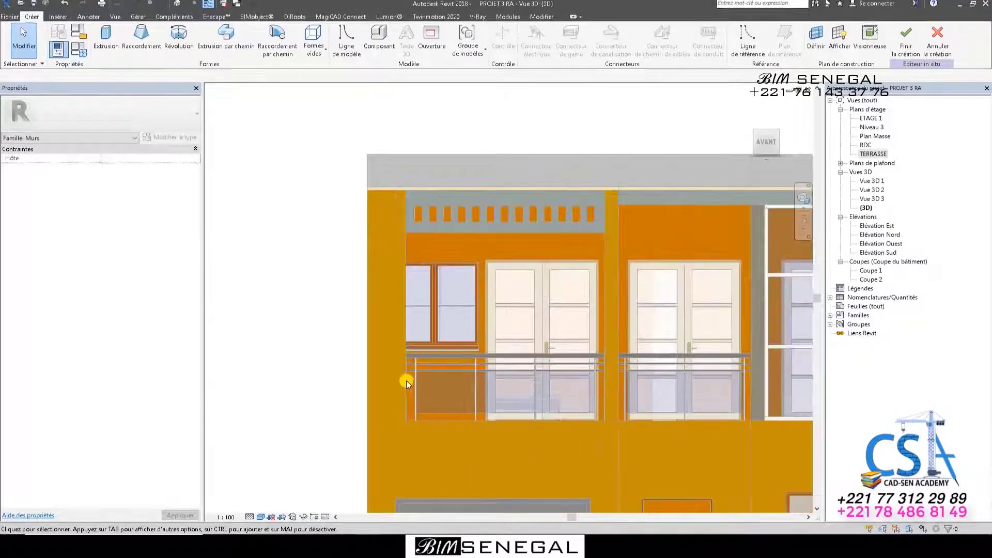
{"action": "scroll", "coordinate": [406, 382], "scroll_direction": "up", "scroll_amount": 1}
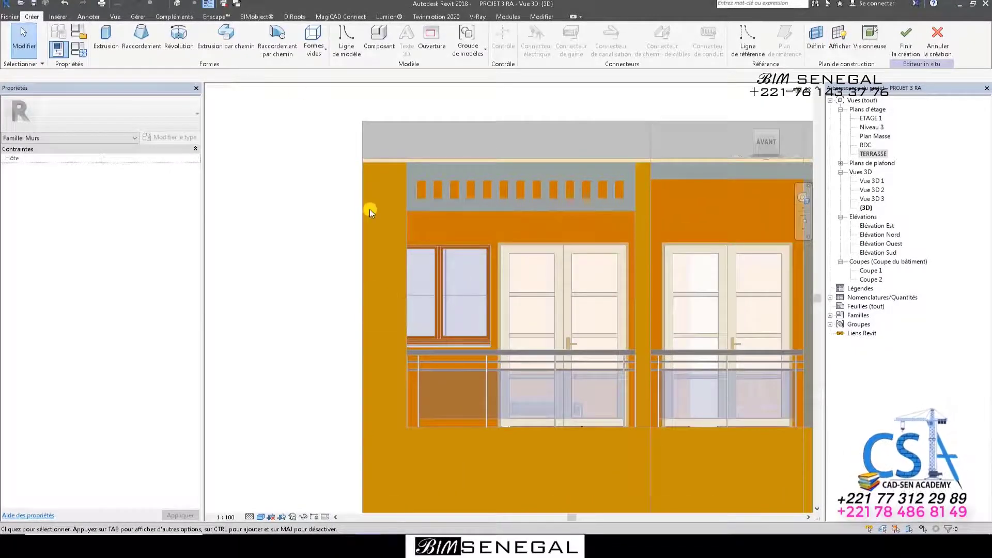
{"action": "left_click", "coordinate": [111, 39]}
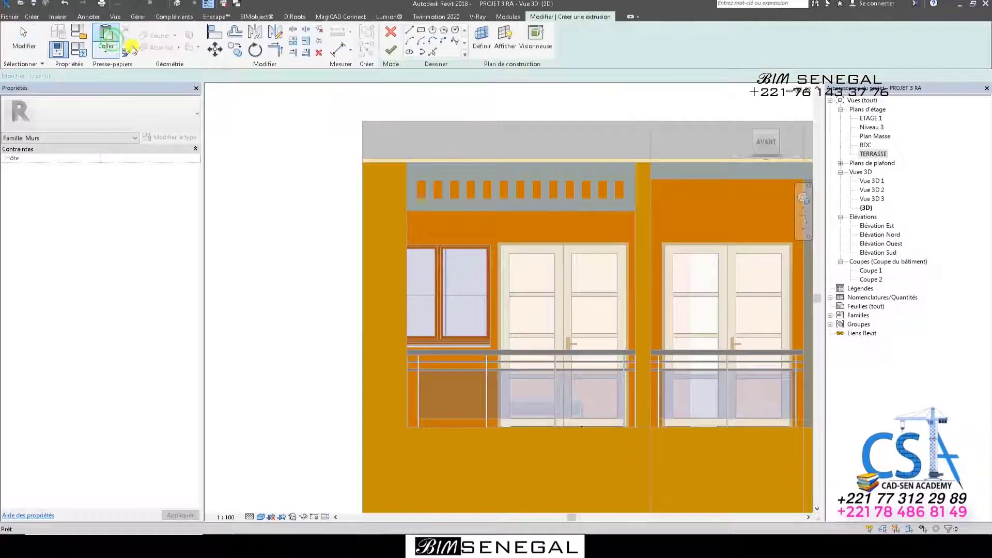
{"action": "left_click", "coordinate": [412, 30]}
{"action": "scroll", "coordinate": [386, 167], "scroll_direction": "up", "scroll_amount": 2}
{"action": "scroll", "coordinate": [387, 168], "scroll_direction": "up", "scroll_amount": 1}
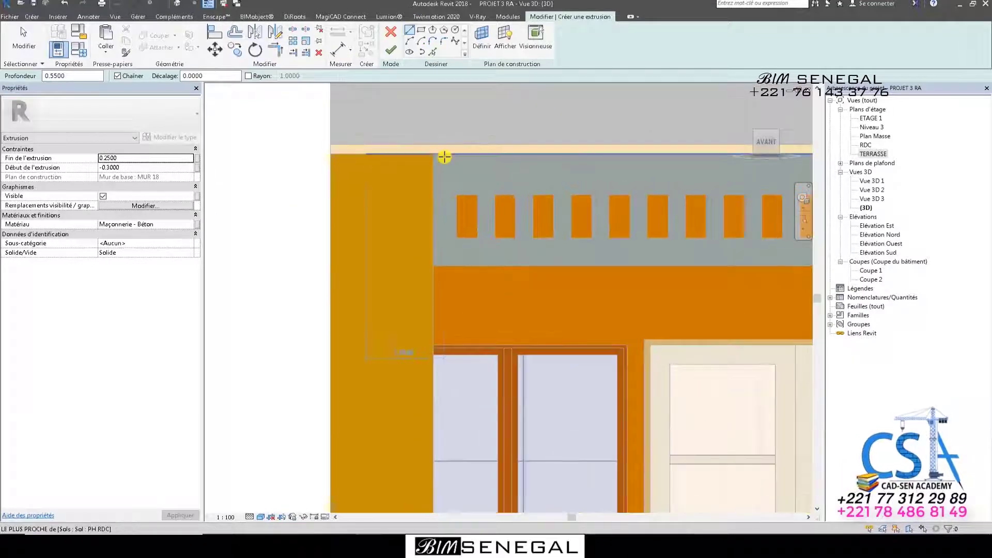
{"action": "left_click", "coordinate": [434, 156]}
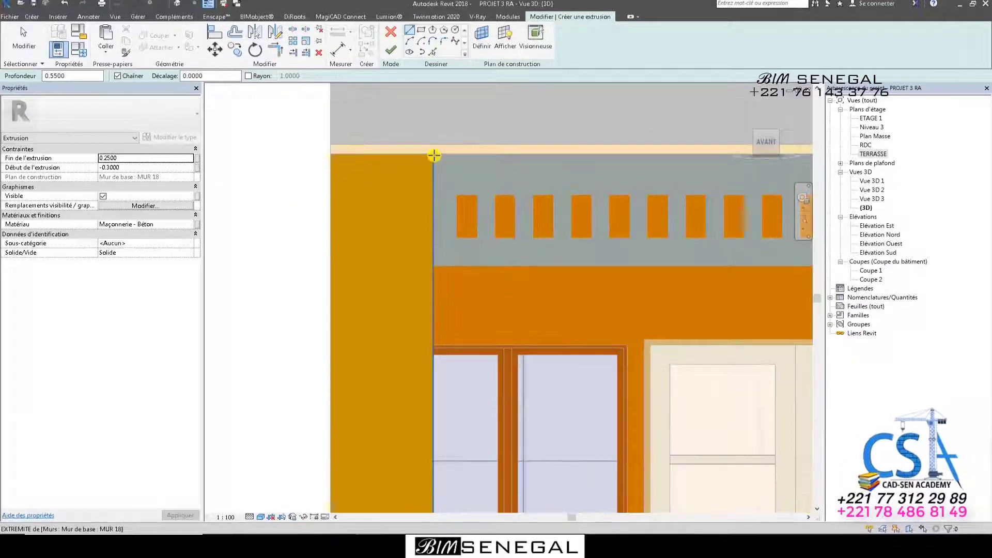
{"action": "left_click", "coordinate": [330, 155]}
Complete the L-shaped outline down the façade edge and under the balcony, with a lower band about 3.37 m by 0.65 m, and finish the sketch
{"action": "scroll", "coordinate": [329, 155], "scroll_direction": "down", "scroll_amount": 3}
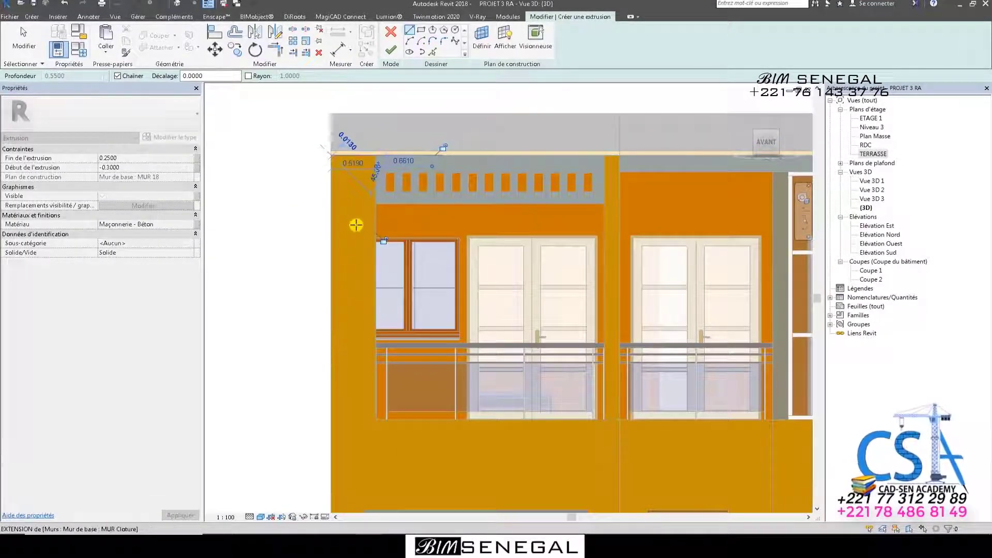
{"action": "scroll", "coordinate": [348, 331], "scroll_direction": "down", "scroll_amount": 2}
{"action": "scroll", "coordinate": [351, 357], "scroll_direction": "up", "scroll_amount": 2}
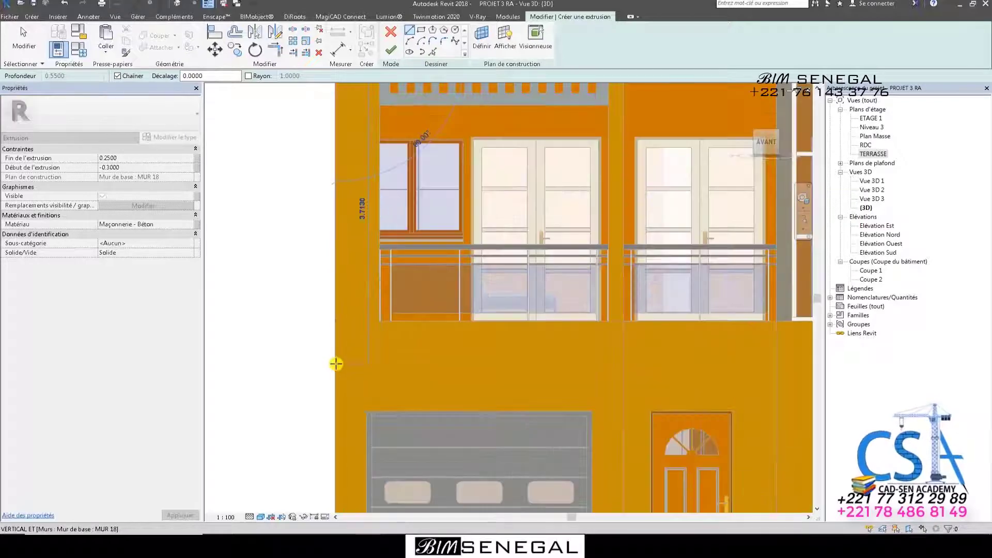
{"action": "left_click", "coordinate": [337, 381]}
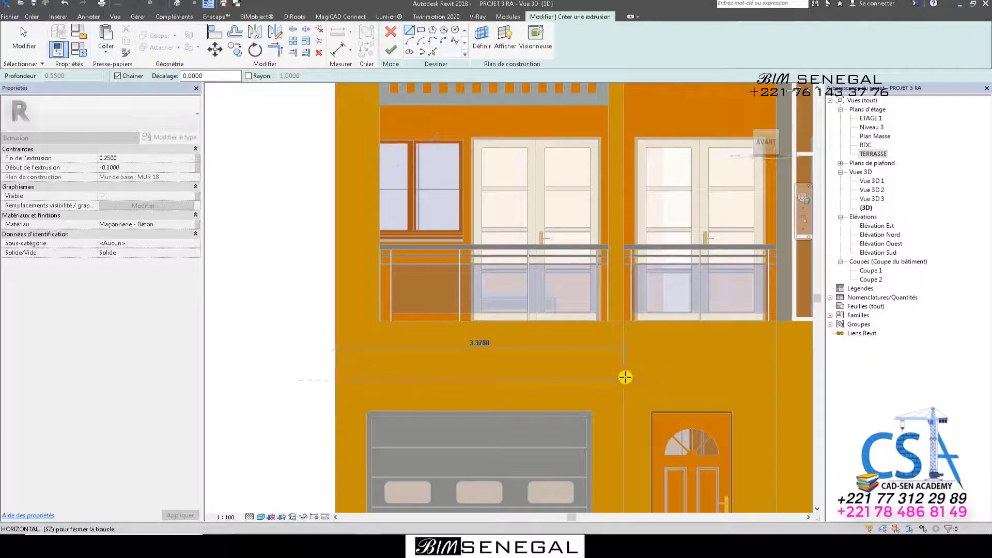
{"action": "left_click", "coordinate": [626, 326]}
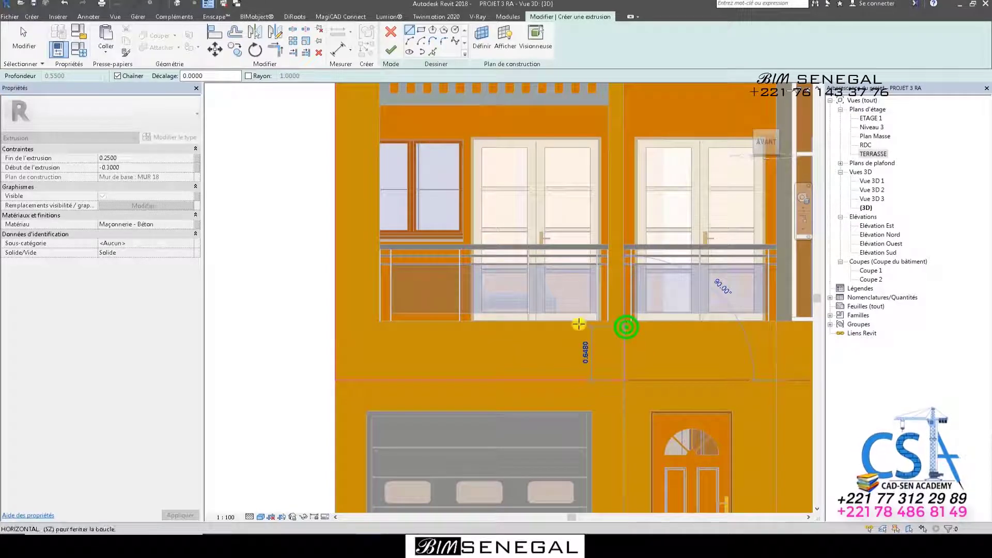
{"action": "left_click", "coordinate": [381, 329]}
{"action": "scroll", "coordinate": [381, 329], "scroll_direction": "down", "scroll_amount": 2}
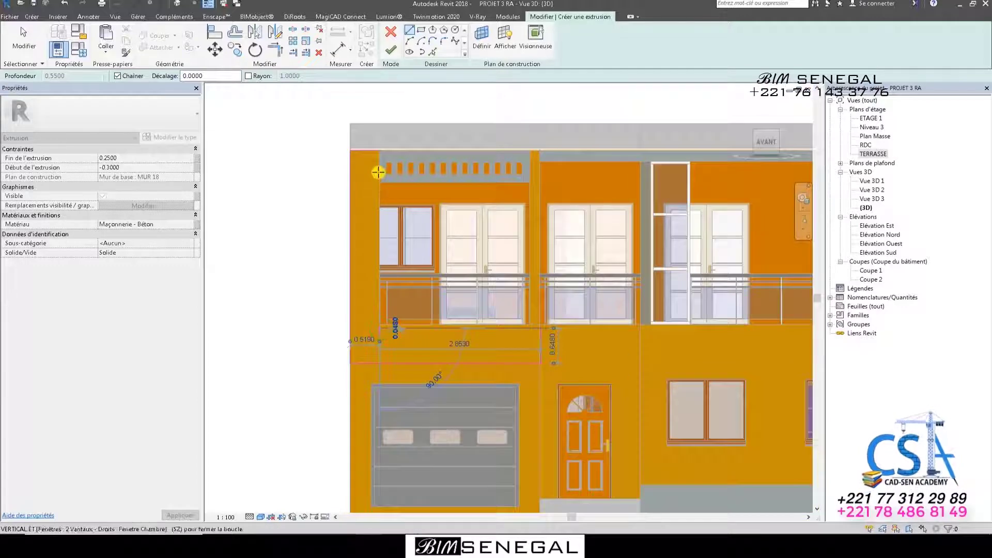
{"action": "left_click", "coordinate": [379, 151]}
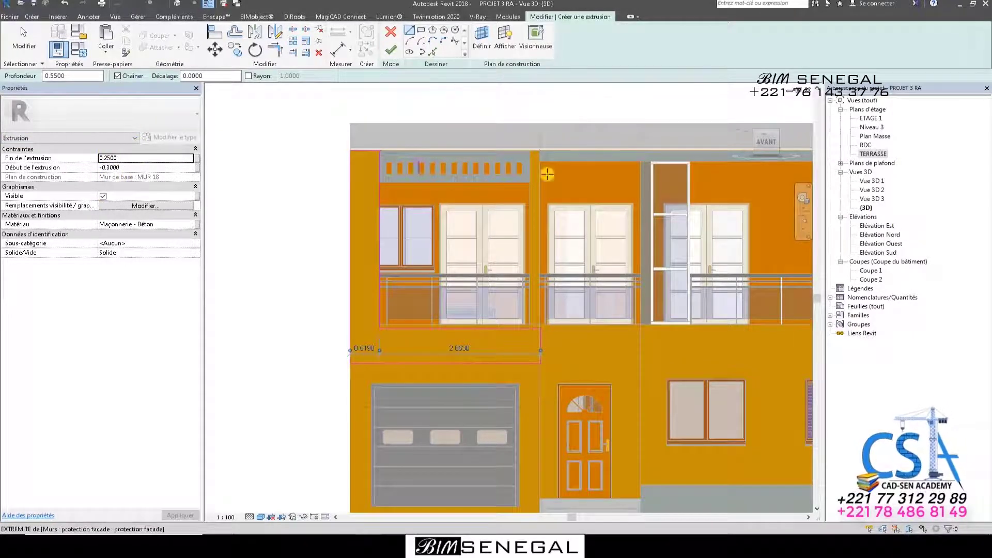
{"action": "left_click", "coordinate": [388, 51]}
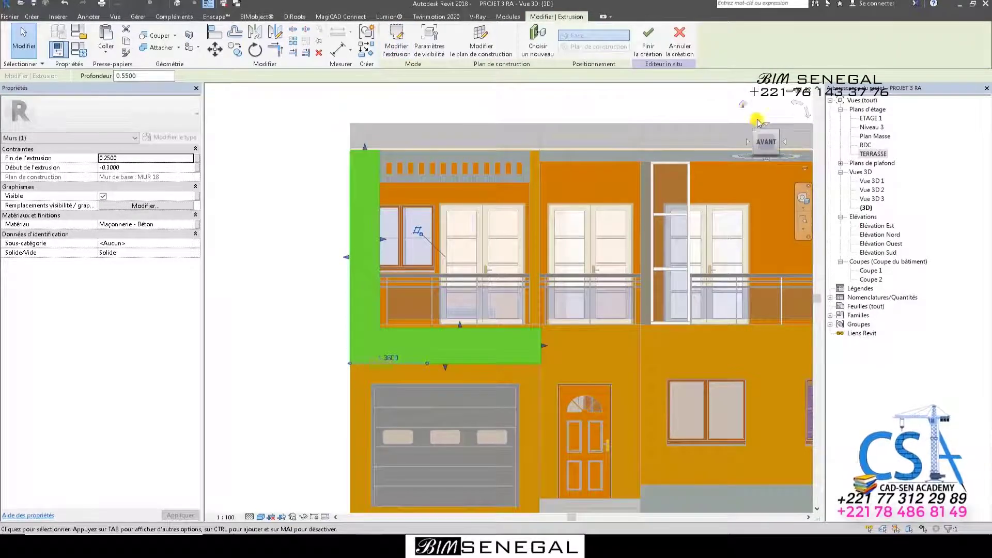
Set the L-shaped extrusion's start to 0 and its end to 0.05, checking its thickness from a 3D corner view
{"action": "middle_click_drag", "start_coordinate": [745, 106], "coordinate": [560, 174], "text": "shift"}
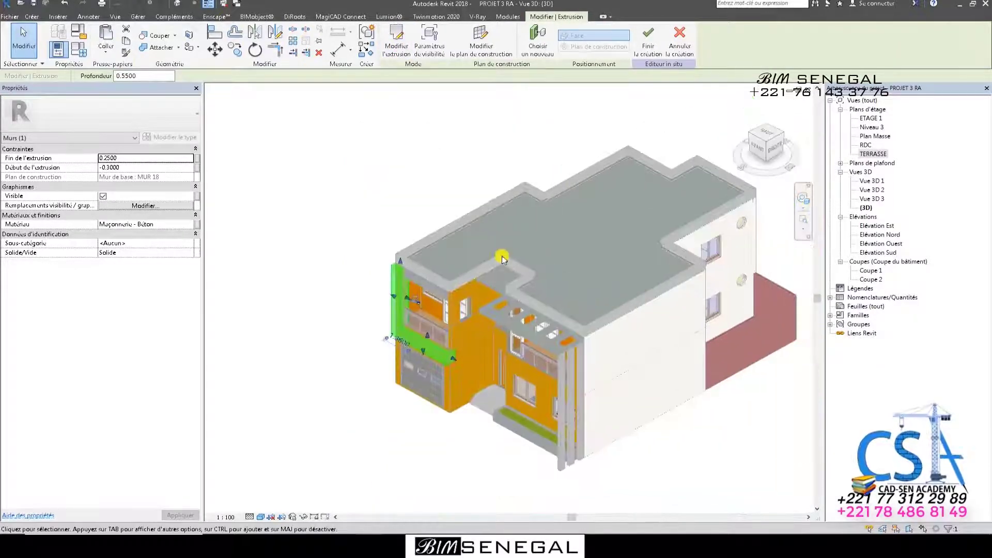
{"action": "scroll", "coordinate": [406, 342], "scroll_direction": "up", "scroll_amount": 5}
{"action": "scroll", "coordinate": [360, 315], "scroll_direction": "up", "scroll_amount": 1}
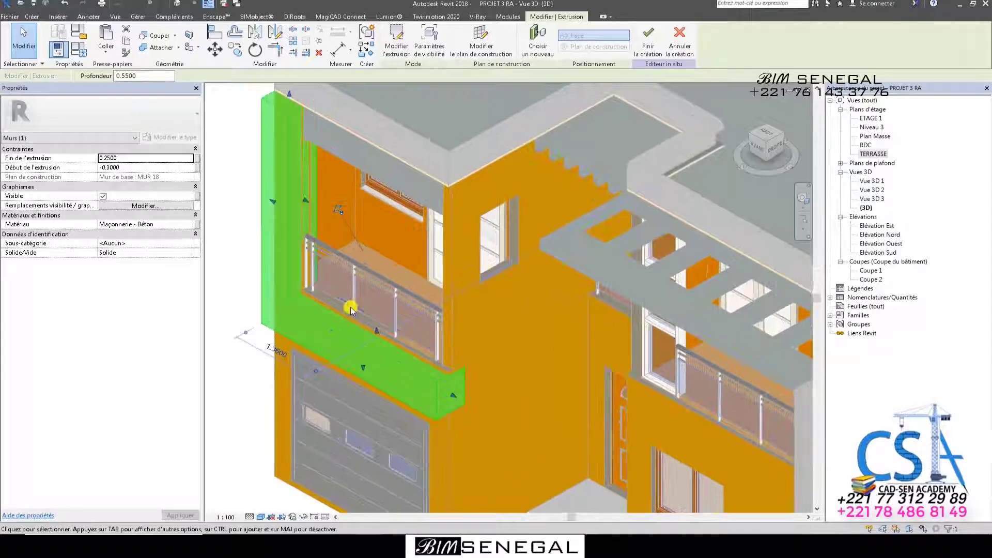
{"action": "left_click", "coordinate": [134, 169]}
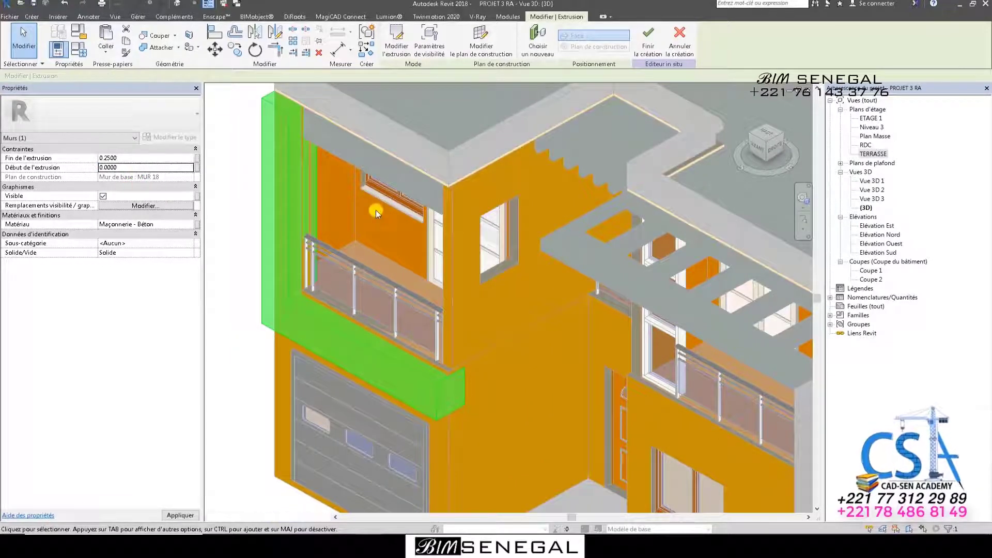
{"action": "left_click", "coordinate": [132, 158]}
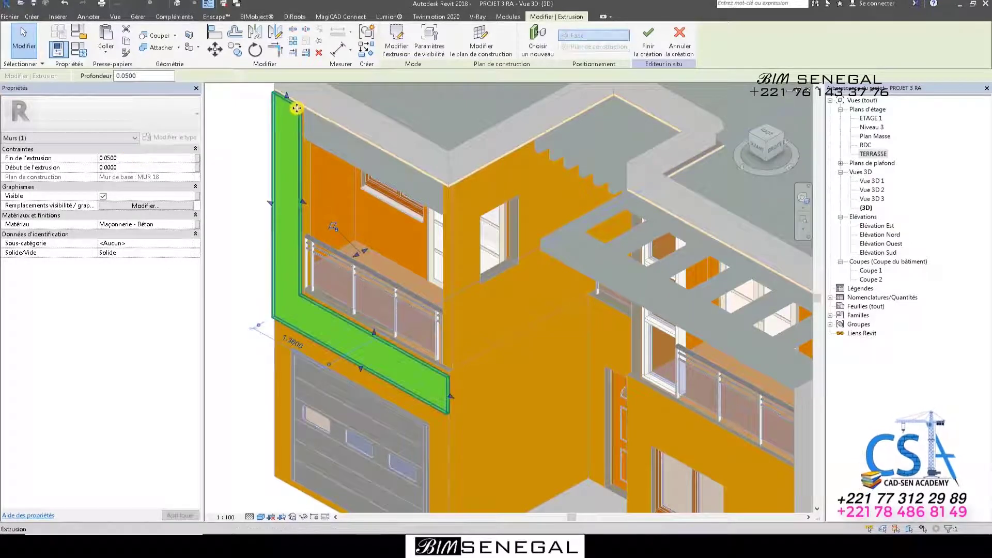
{"action": "scroll", "coordinate": [297, 108], "scroll_direction": "up", "scroll_amount": 2}
{"action": "left_click", "coordinate": [244, 191]}
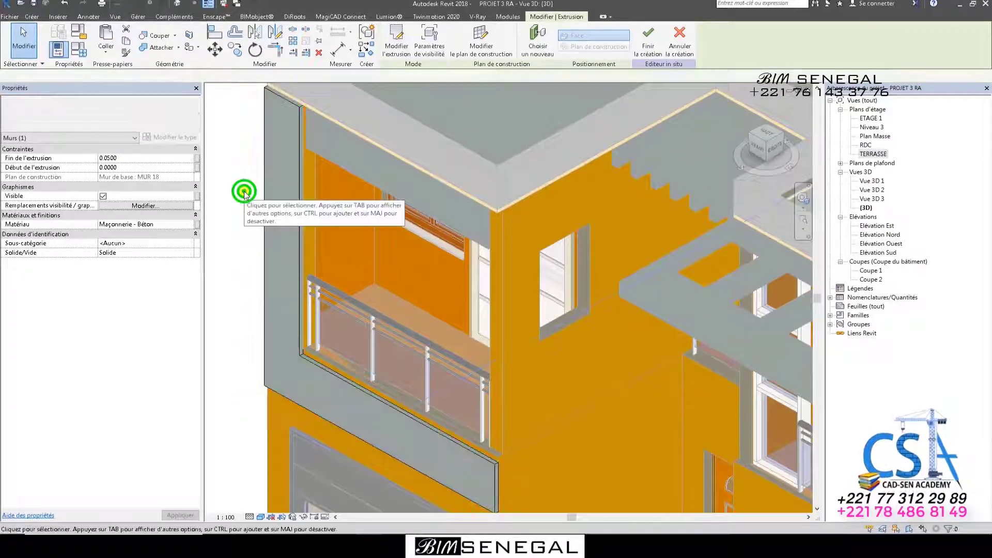
Check the L-shaped band around the balcony corner and finish the in-place "devanture" wall component
{"action": "scroll", "coordinate": [299, 207], "scroll_direction": "down", "scroll_amount": 2}
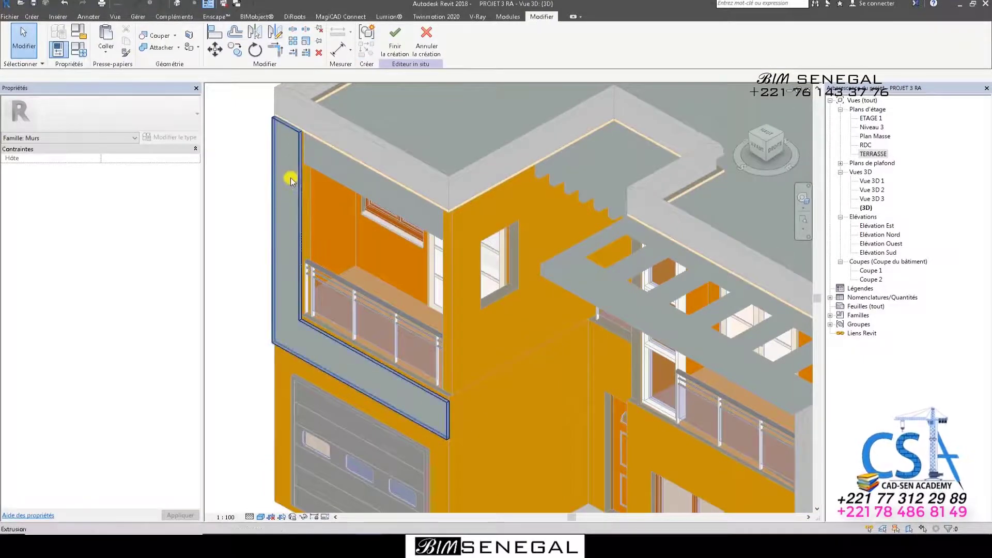
{"action": "scroll", "coordinate": [291, 181], "scroll_direction": "up", "scroll_amount": 2}
{"action": "scroll", "coordinate": [306, 284], "scroll_direction": "down", "scroll_amount": 3}
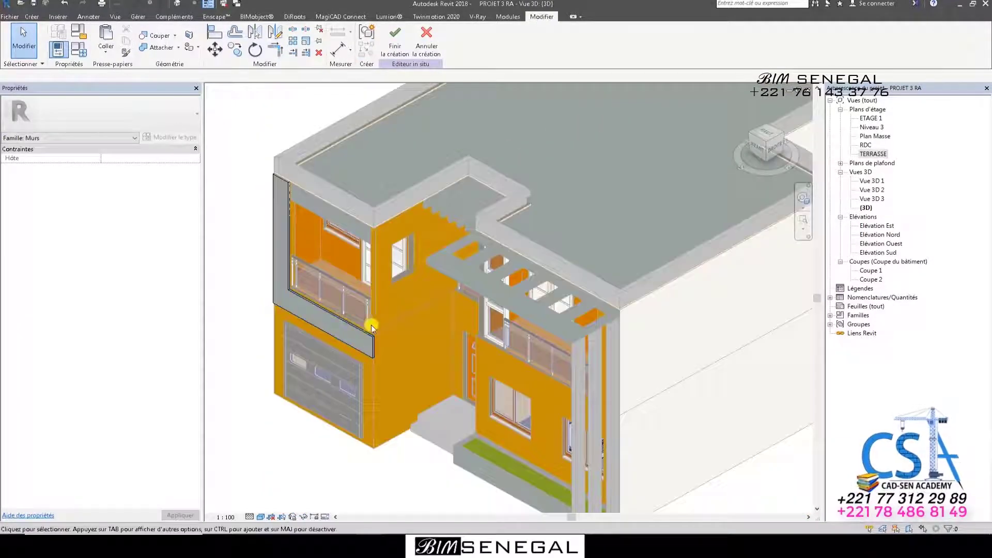
{"action": "scroll", "coordinate": [384, 247], "scroll_direction": "up", "scroll_amount": 1}
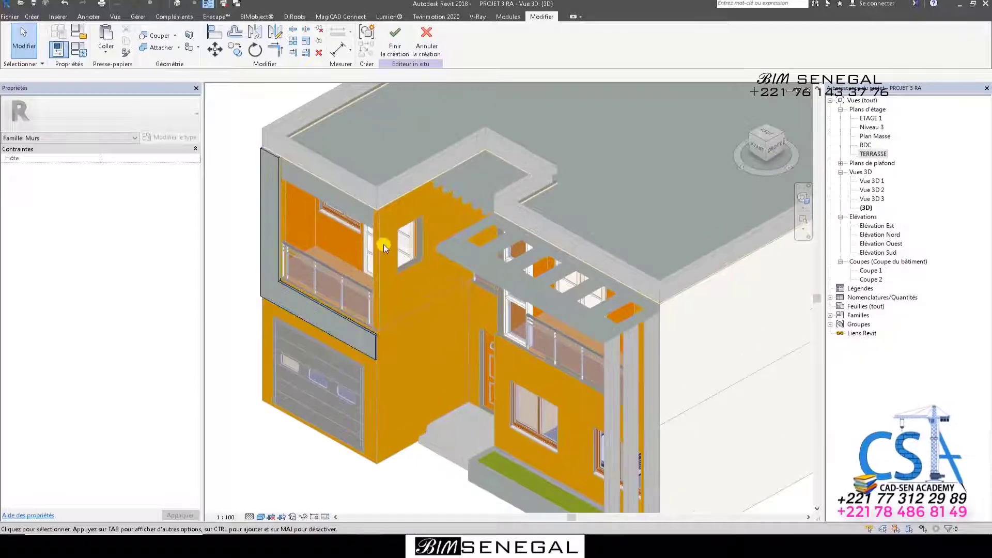
{"action": "left_click", "coordinate": [400, 39]}
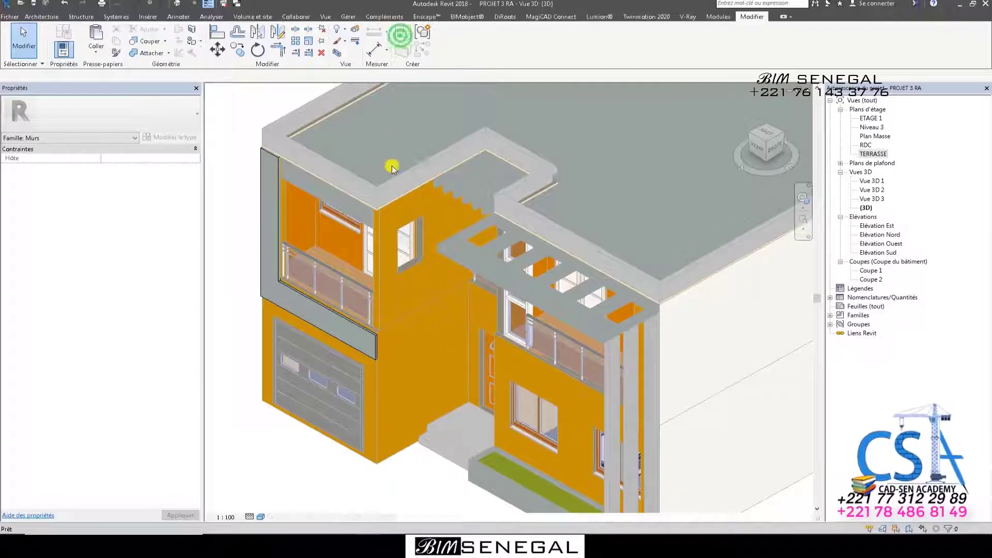
{"action": "scroll", "coordinate": [342, 331], "scroll_direction": "down", "scroll_amount": 4}
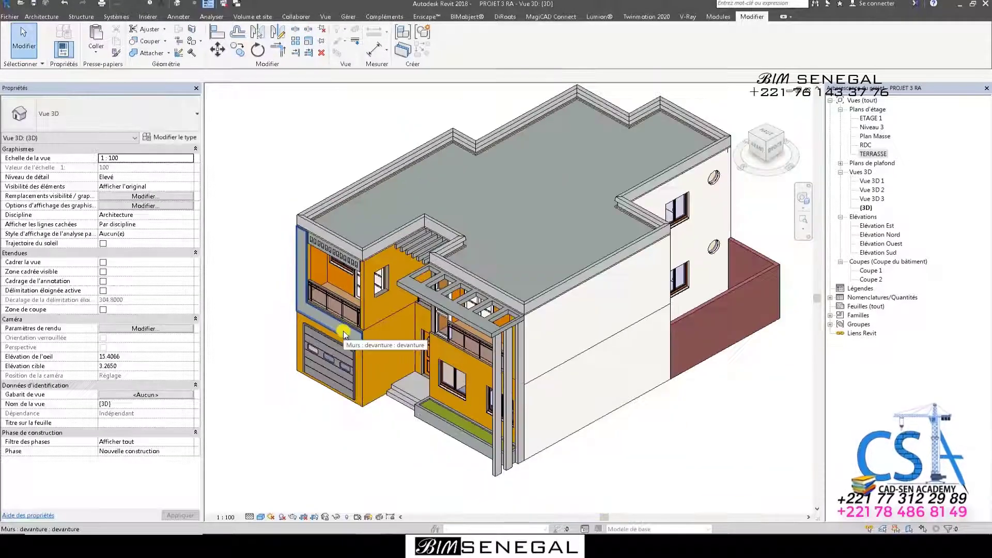
{"action": "left_click", "coordinate": [258, 278]}
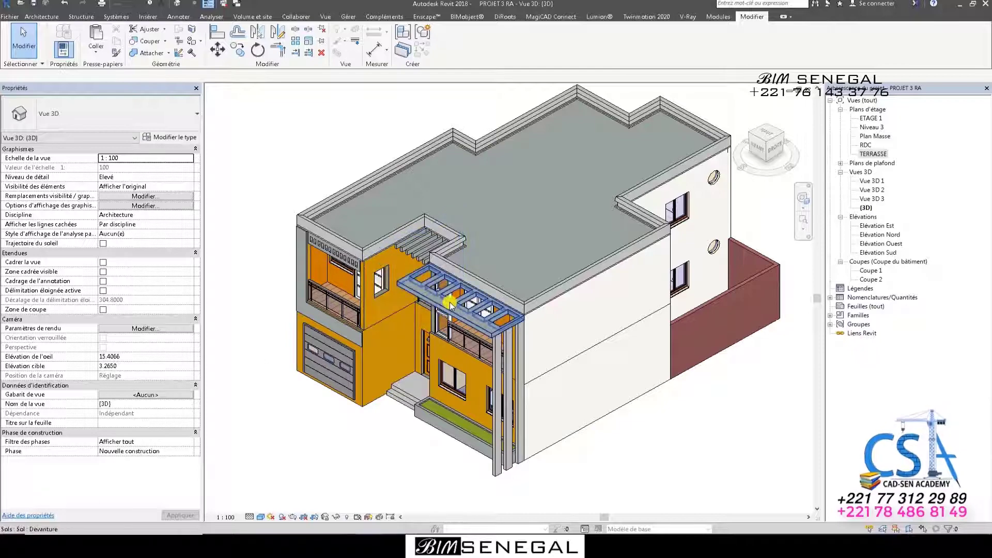
Examine the building's left and rear façades, including the parapets and windows, and return to the front façade around the balcony
{"action": "scroll", "coordinate": [387, 270], "scroll_direction": "down", "scroll_amount": 1}
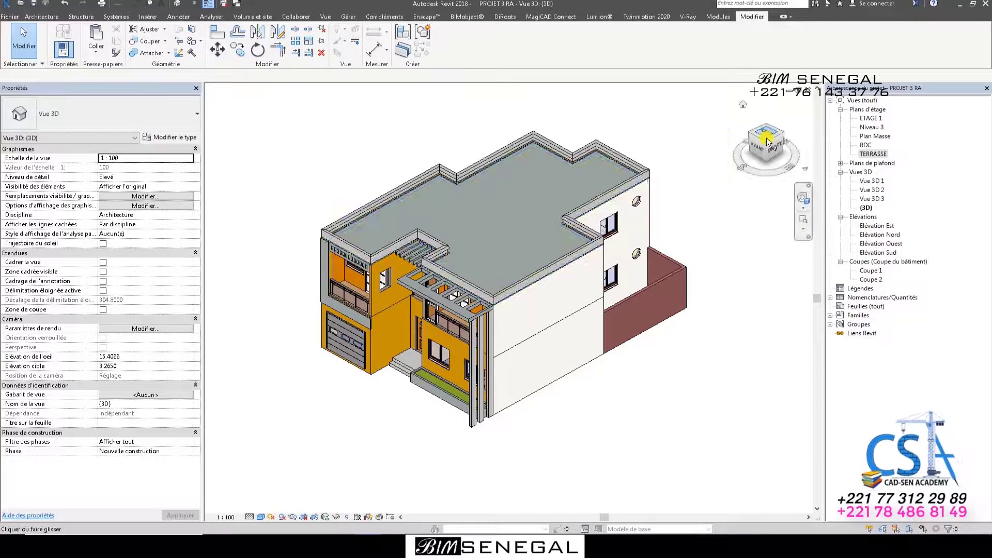
{"action": "left_click", "coordinate": [748, 150]}
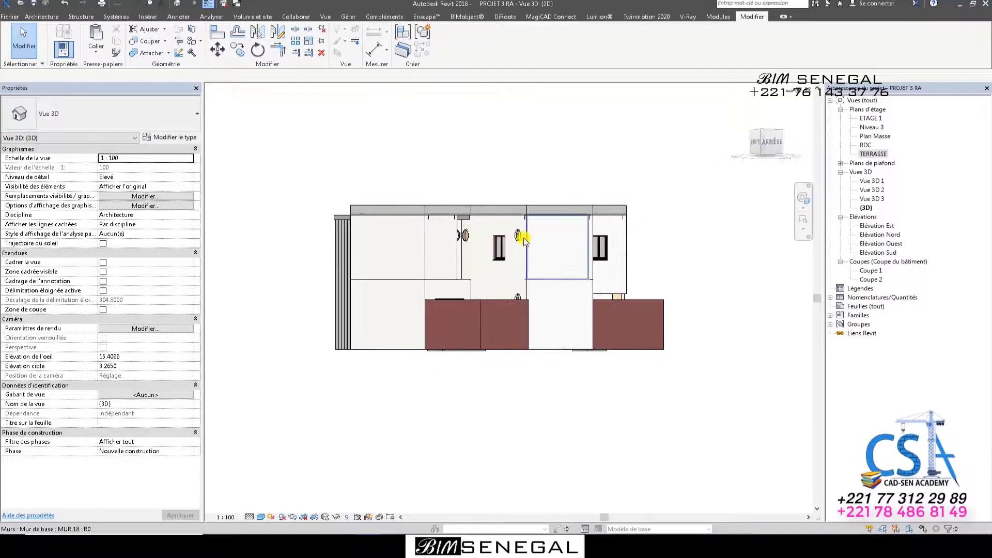
{"action": "scroll", "coordinate": [516, 233], "scroll_direction": "up", "scroll_amount": 1}
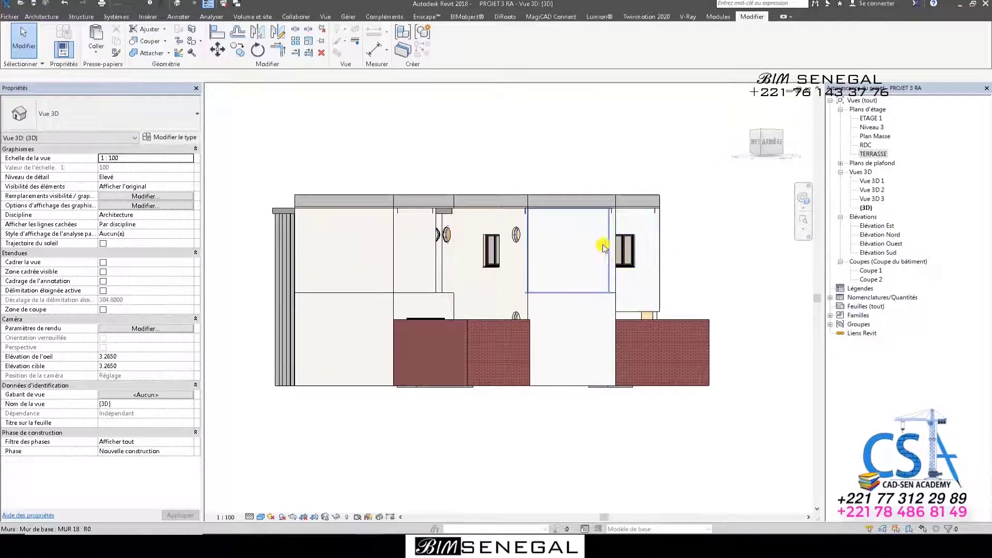
{"action": "scroll", "coordinate": [603, 246], "scroll_direction": "up", "scroll_amount": 1}
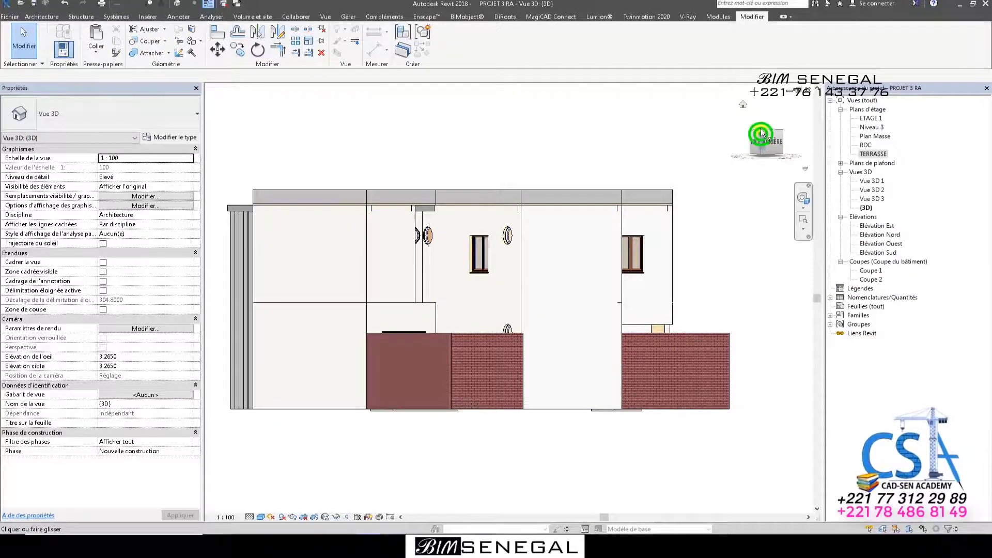
{"action": "mouse_move", "coordinate": [761, 133]}
{"action": "left_mouse_down"}
{"action": "mouse_move", "coordinate": [702, 149]}
{"action": "mouse_move", "coordinate": [574, 146]}
{"action": "mouse_move", "coordinate": [580, 162]}
{"action": "mouse_move", "coordinate": [525, 231]}
{"action": "left_mouse_up"}
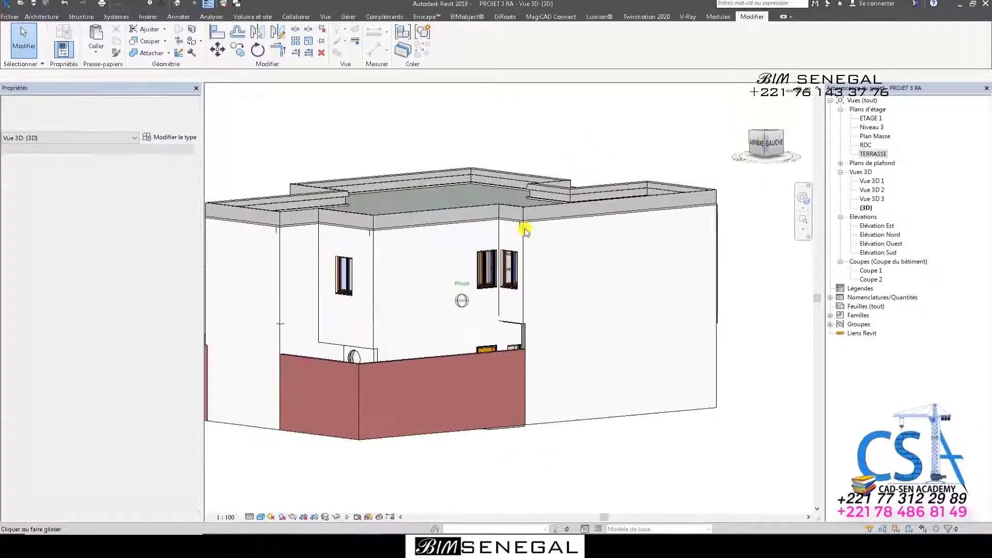
{"action": "scroll", "coordinate": [348, 222], "scroll_direction": "up", "scroll_amount": 5}
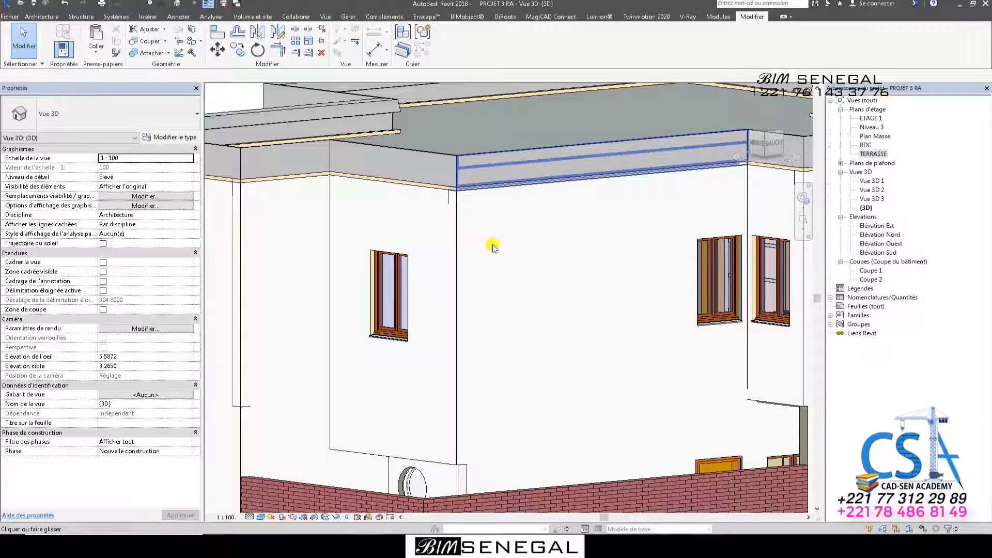
{"action": "scroll", "coordinate": [492, 246], "scroll_direction": "down", "scroll_amount": 5}
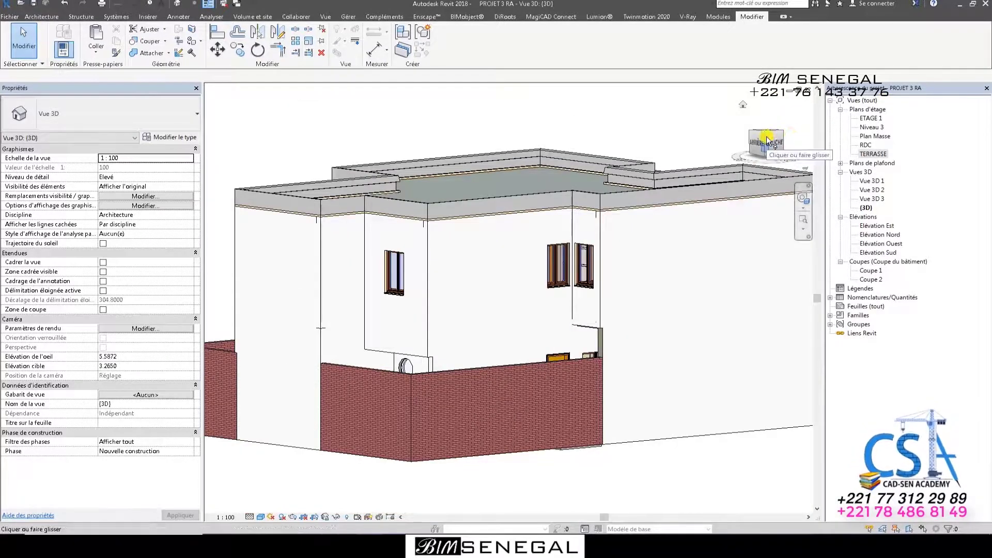
{"action": "left_click_drag", "start_coordinate": [767, 135], "coordinate": [486, 146]}
{"action": "scroll", "coordinate": [420, 188], "scroll_direction": "up", "scroll_amount": 6}
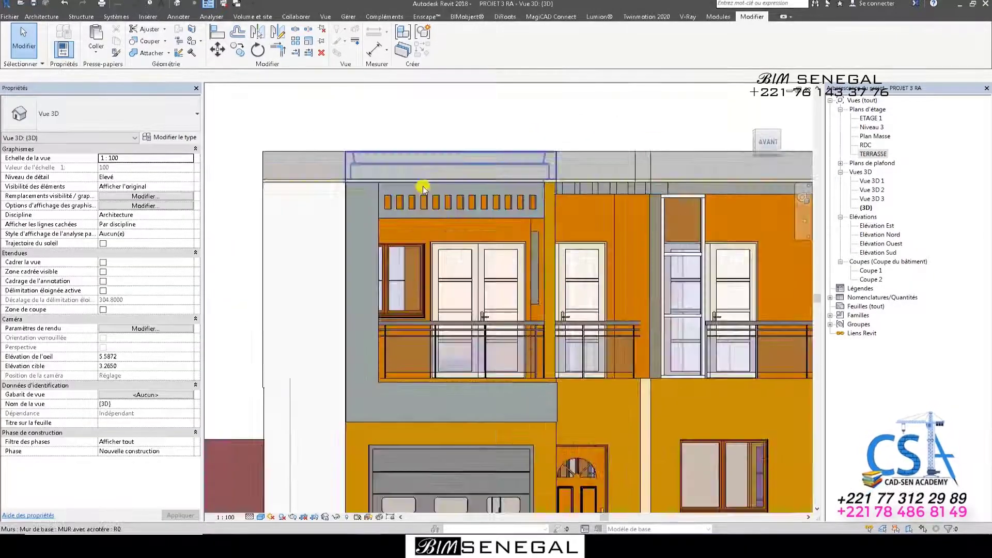